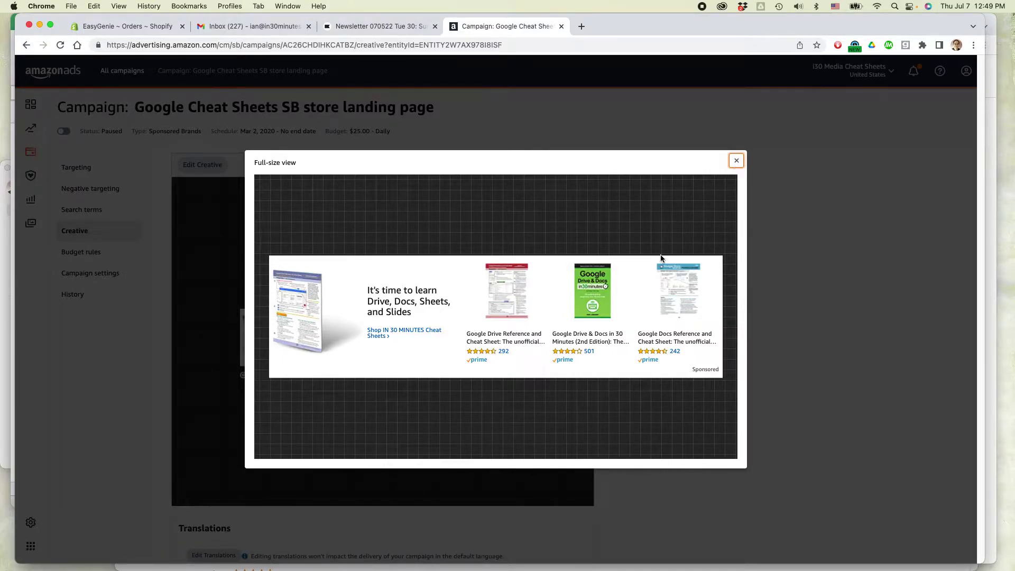
# - Switch from the full-size Google Cheat Sheets ad preview to the keyword spreadsheet
pyautogui.press('super+Tab')
# - Scroll through the Combined Keys keyword list in the Excel workbook
pyautogui.press('super+Tab')
pyautogui.press('super+Tab')
pyautogui.press('super+Tab')
pyautogui.press('super+Tab')
pyautogui.press('super+Tab')
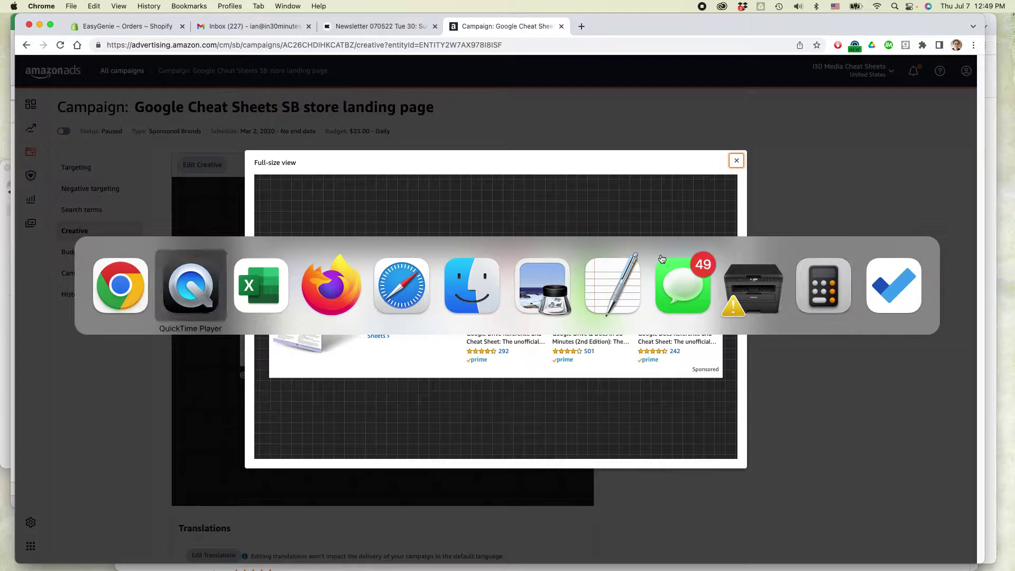
pyautogui.press('super+Tab')
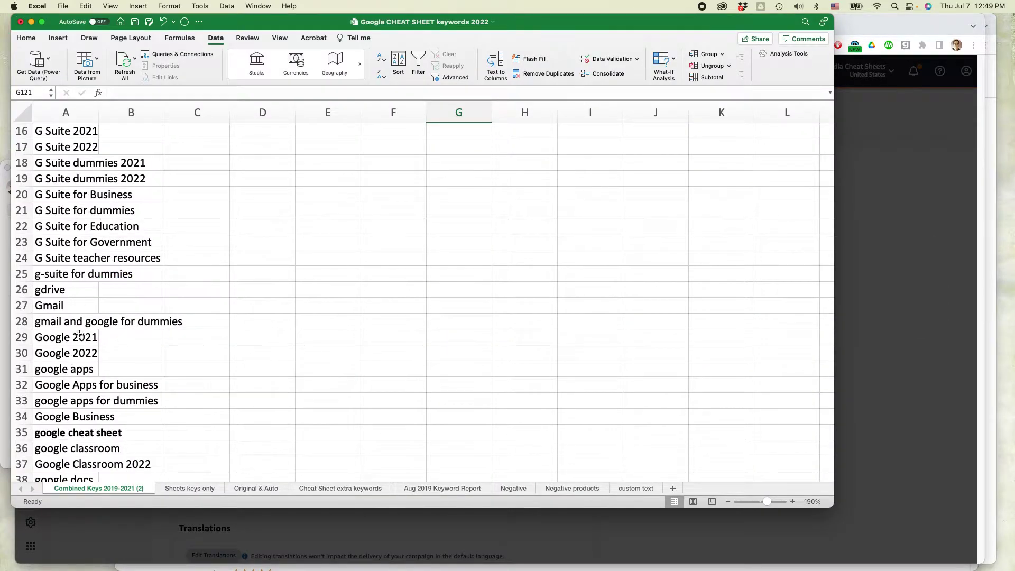
pyautogui.scroll(-2, 82, 327)
pyautogui.scroll(-4, 87, 317)
pyautogui.scroll(-5, 94, 304)
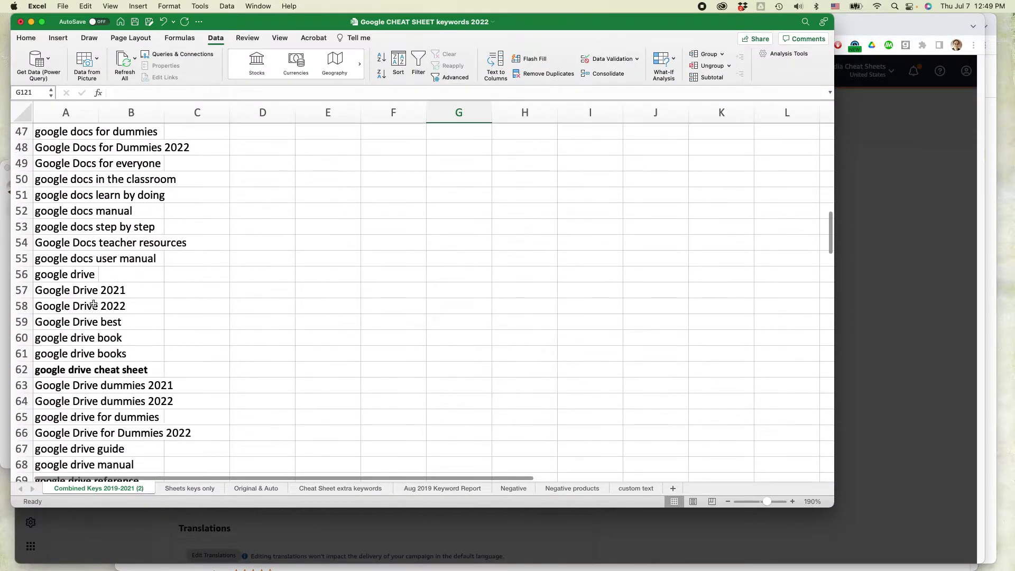
pyautogui.scroll(-5, 93, 304)
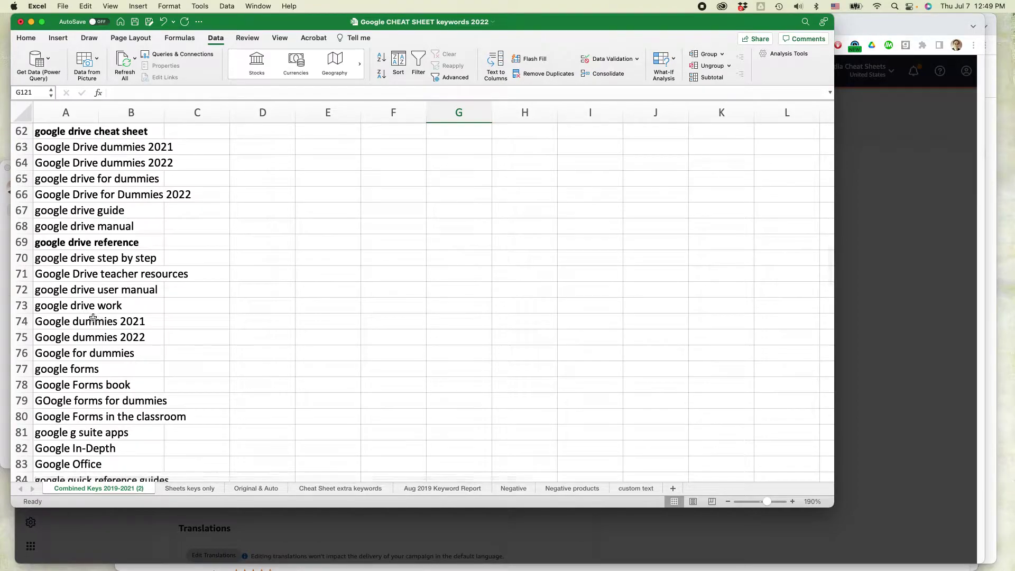
# - Check the cheat sheet ASINs in column D of the Negative products sheet
pyautogui.click(511, 487)
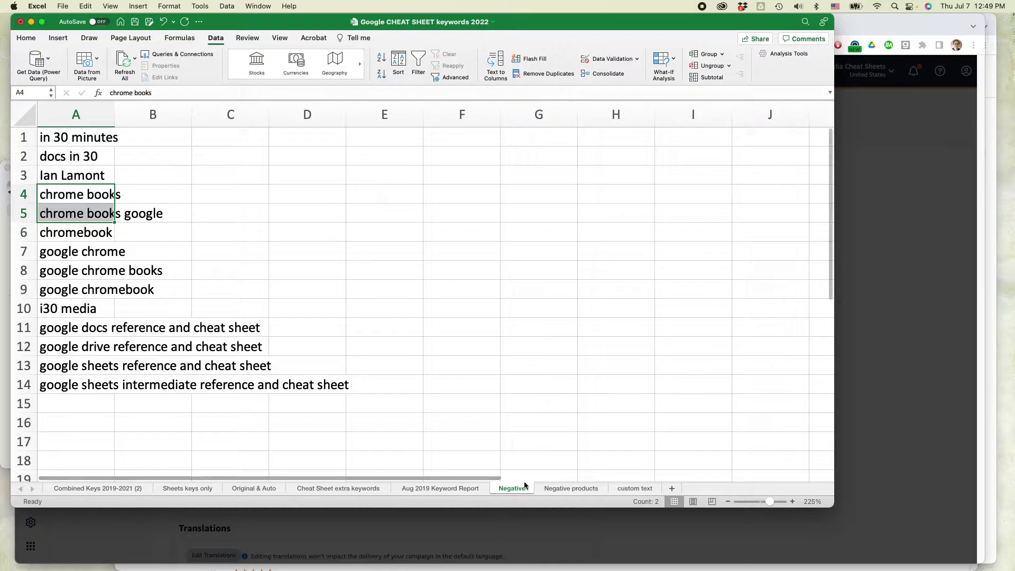
pyautogui.click(554, 489)
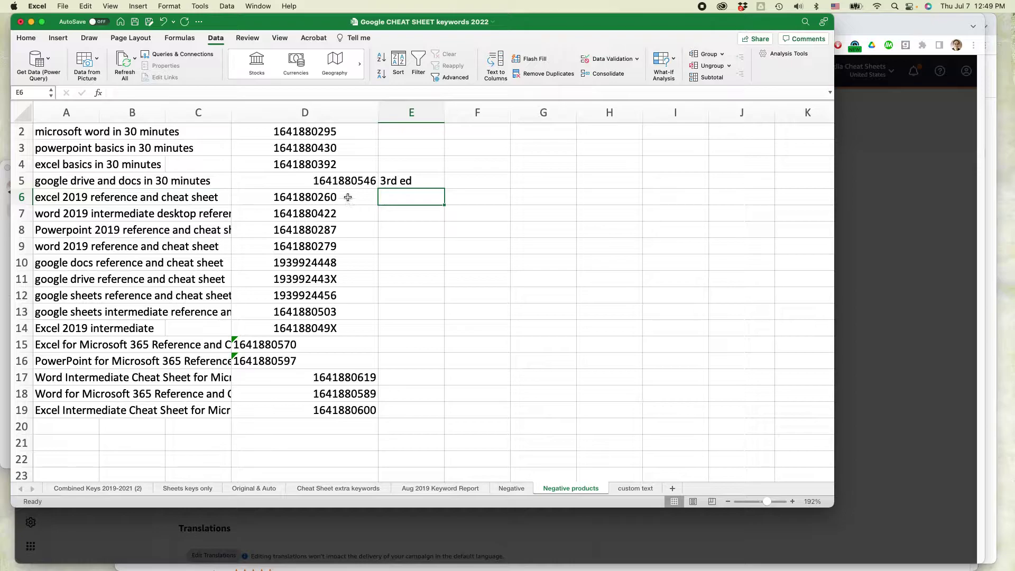
pyautogui.click(342, 182)
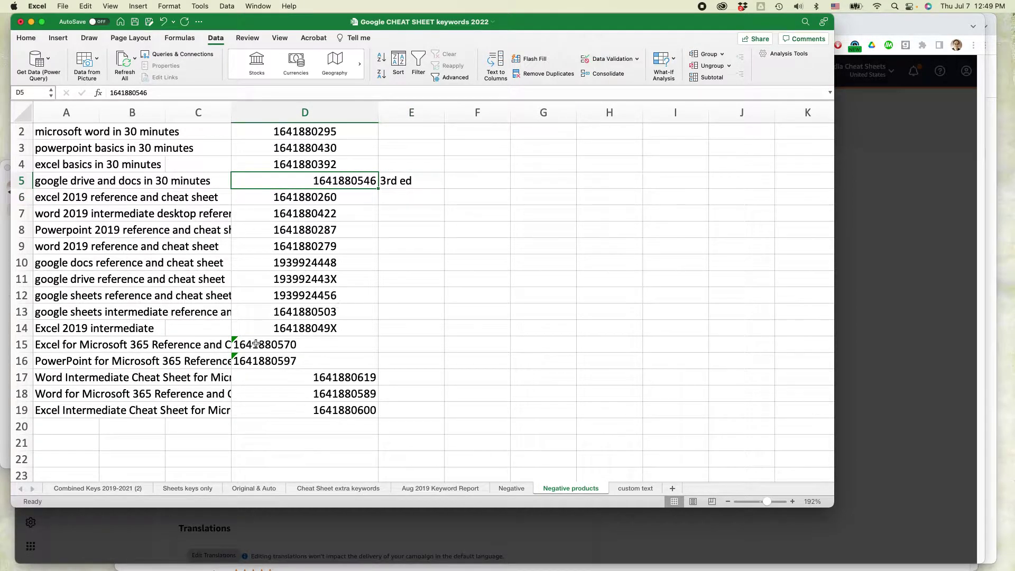
pyautogui.click(303, 268)
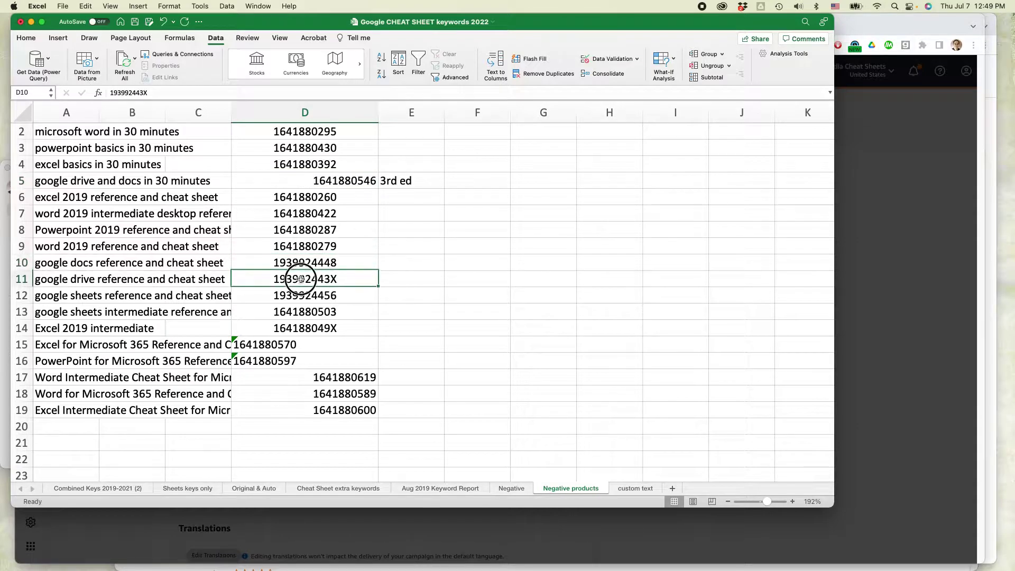
pyautogui.click(302, 294)
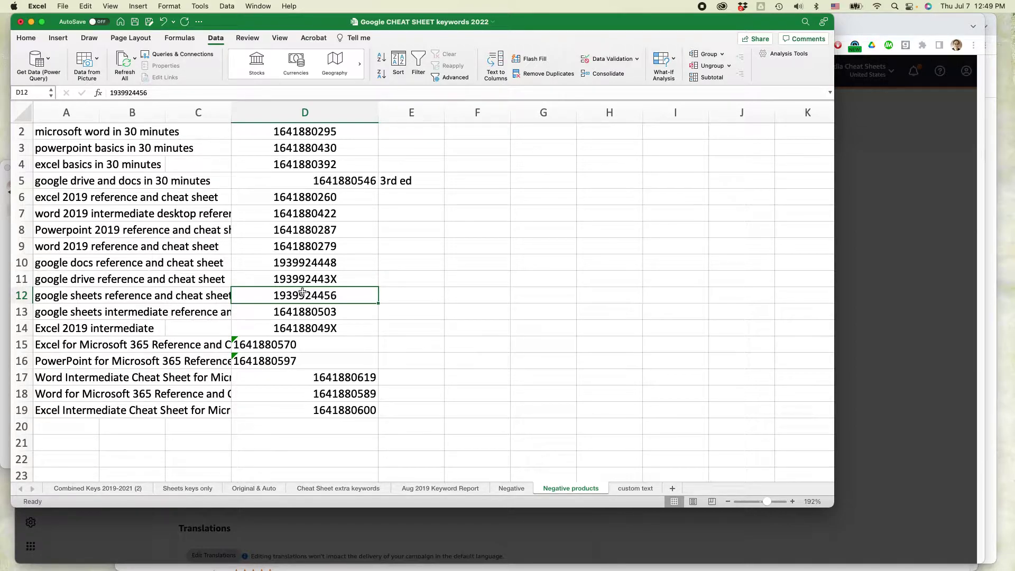
# - Close the ad preview, return to Campaigns and create a new Sponsored Brands campaign
pyautogui.press('super+Tab')
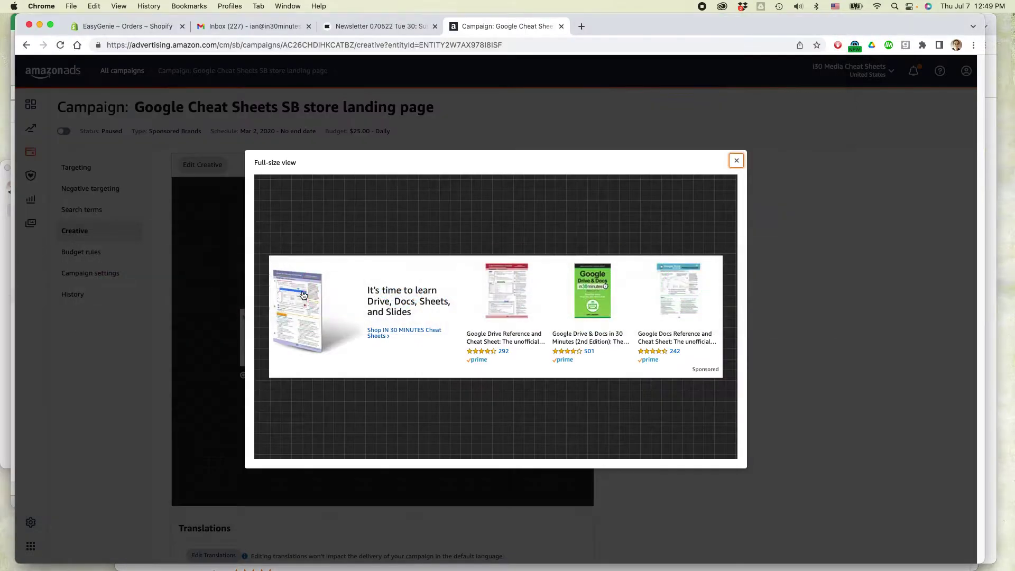
pyautogui.click(735, 162)
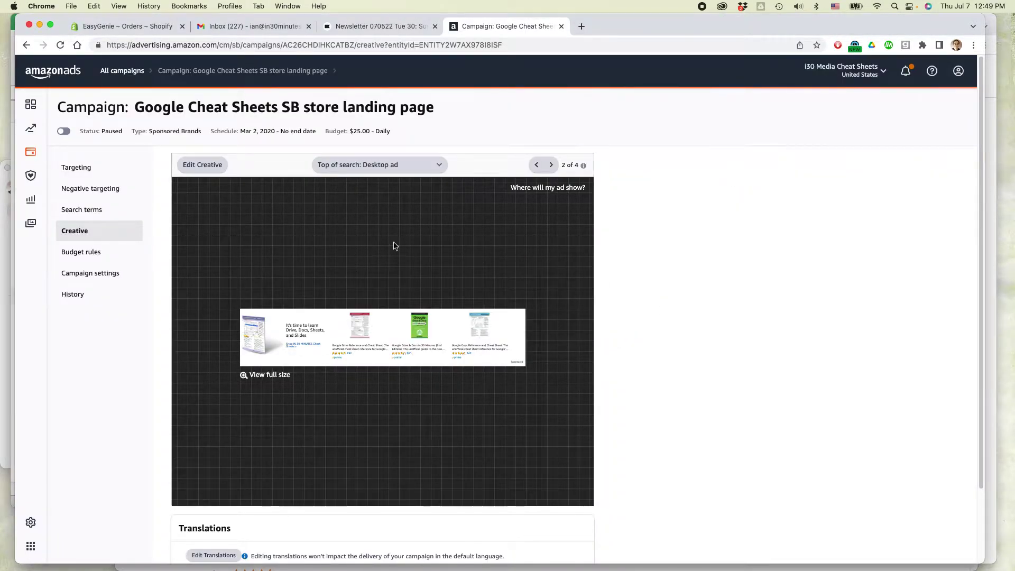
pyautogui.click(42, 74)
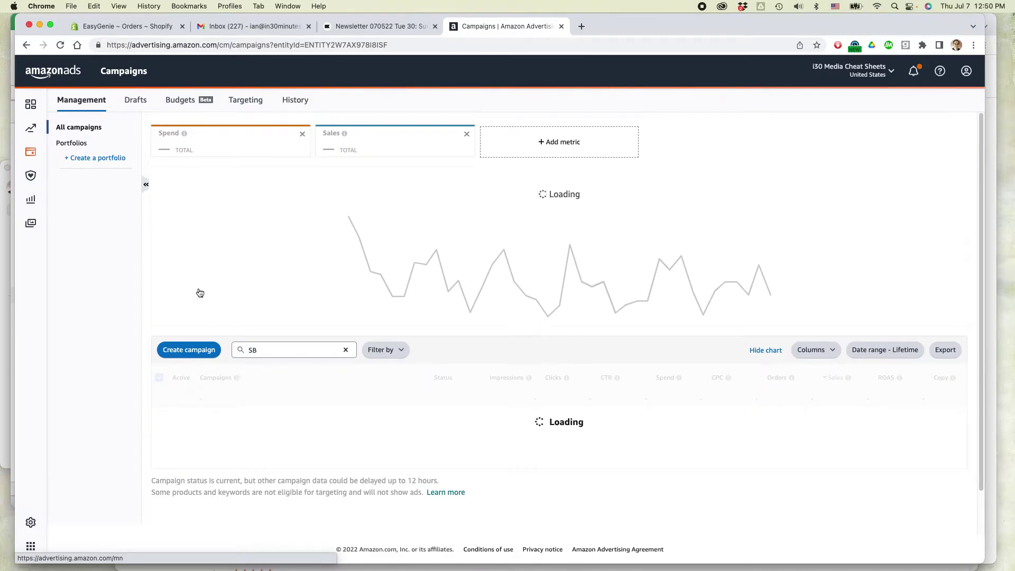
pyautogui.click(183, 354)
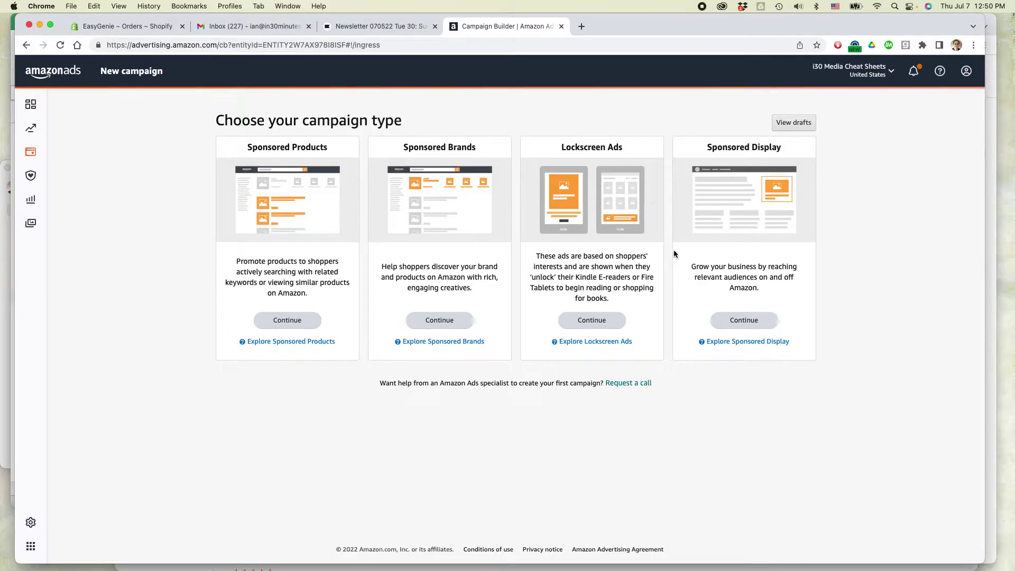
pyautogui.click(434, 324)
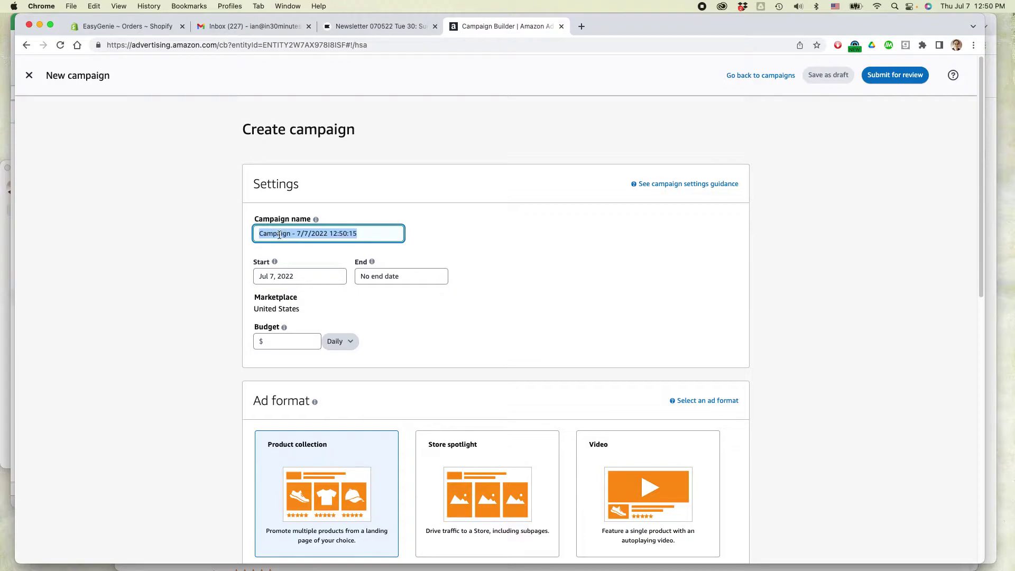
# - Name the campaign 'Google SB 070722' and give it a $25 daily budget
pyautogui.write('Google ')
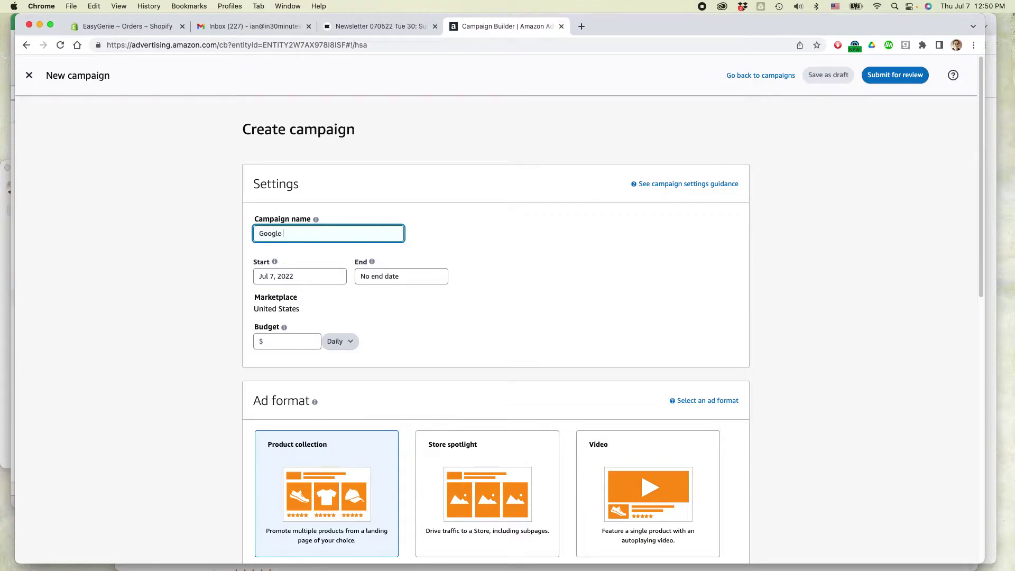
pyautogui.write('SB')
pyautogui.write('070722')
pyautogui.click(277, 336)
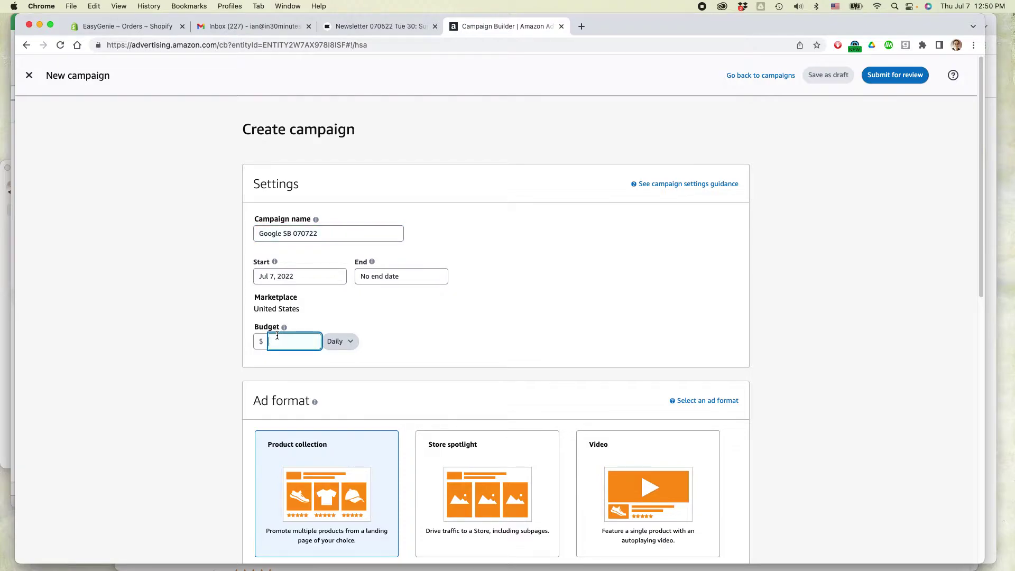
pyautogui.write('25')
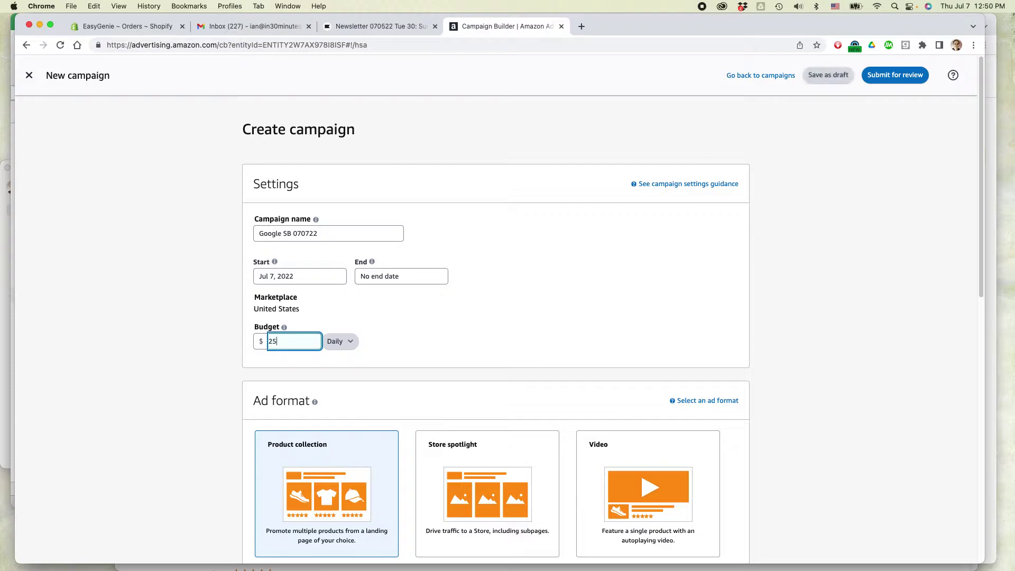
pyautogui.click(563, 333)
pyautogui.scroll(-2, 561, 323)
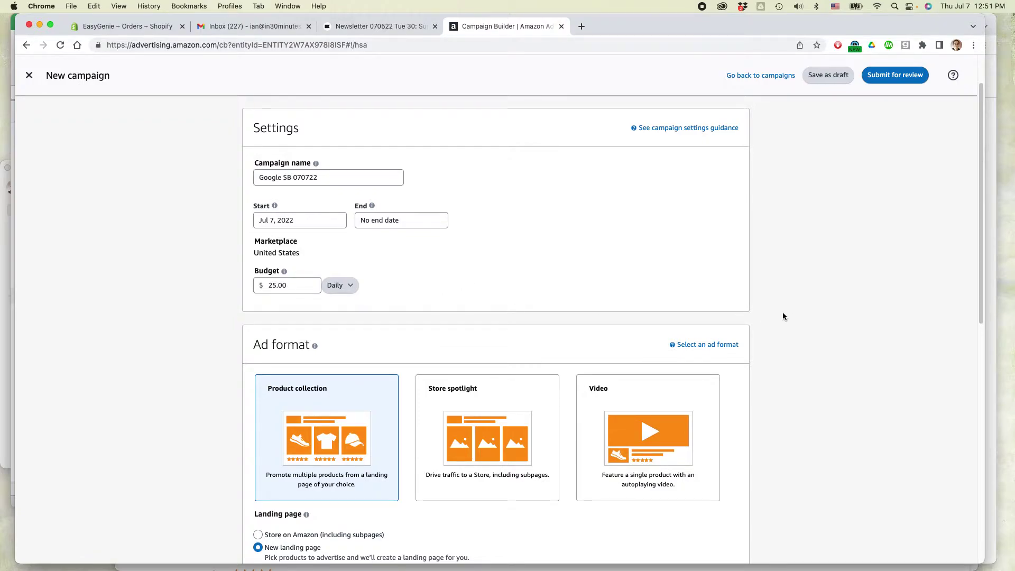
pyautogui.scroll(-2, 782, 312)
# - Try the Store spotlight ad format with the IN 30 MINUTES store
pyautogui.scroll(-3, 782, 312)
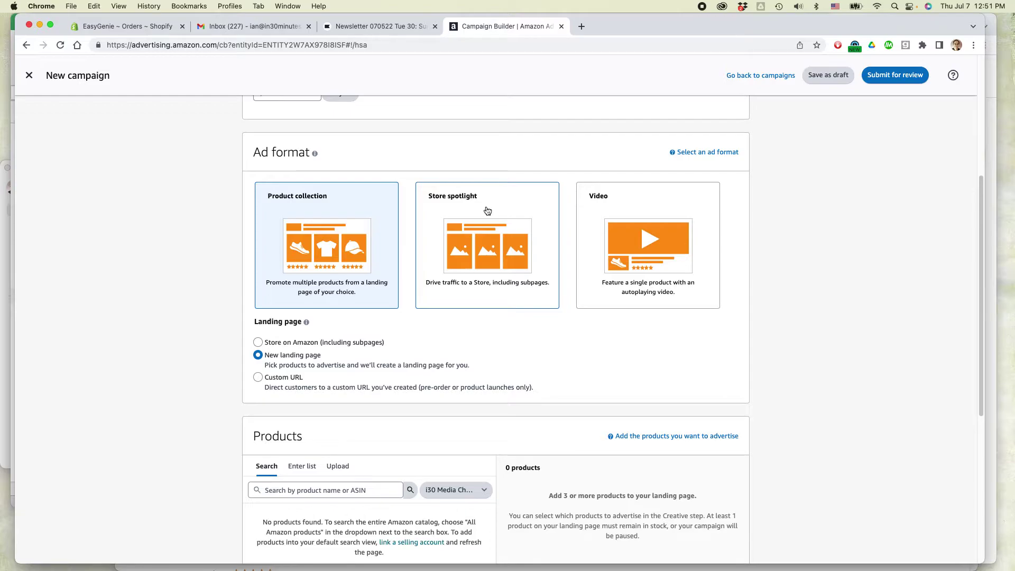
pyautogui.click(488, 211)
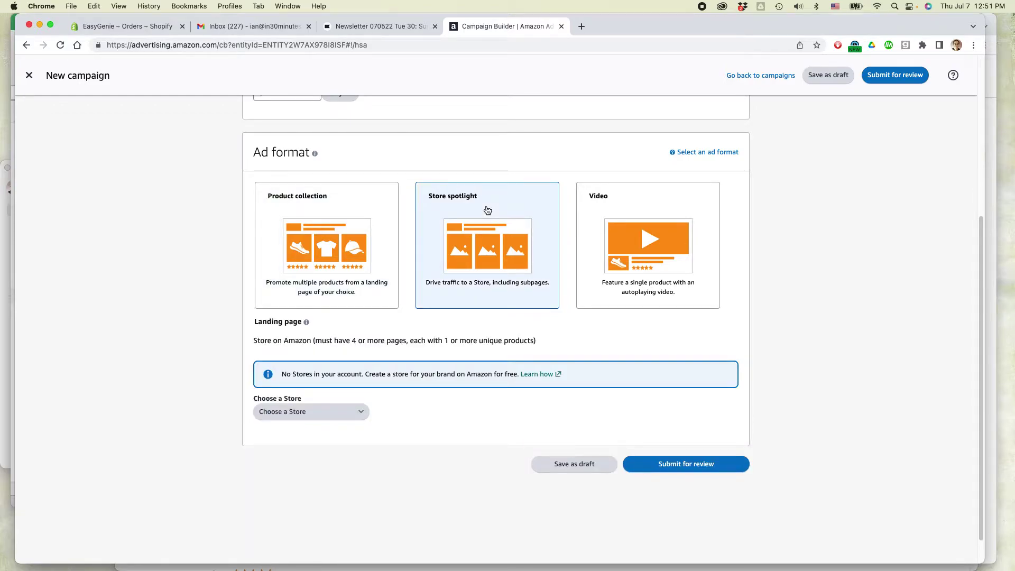
pyautogui.click(359, 413)
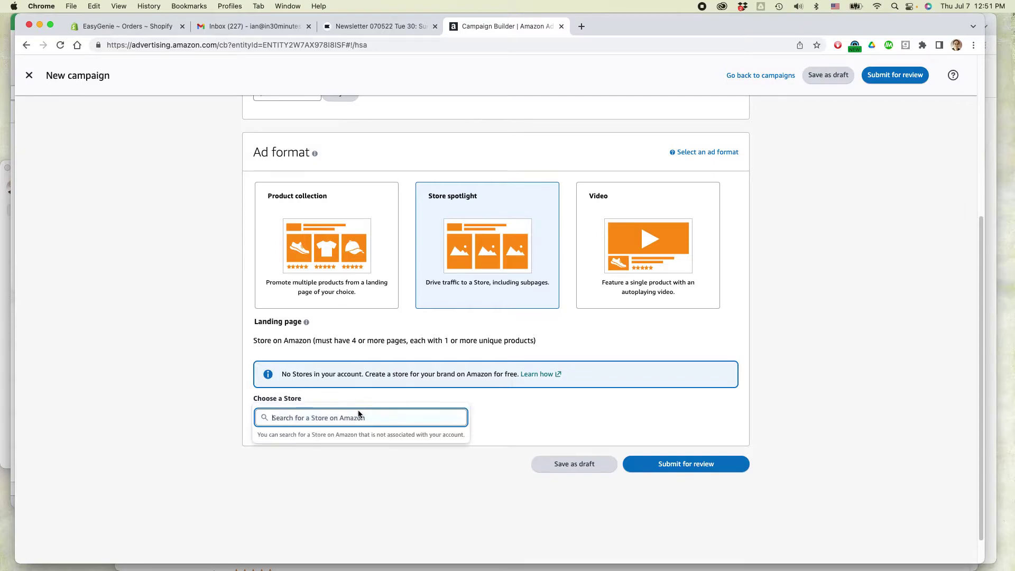
pyautogui.write('Ea')
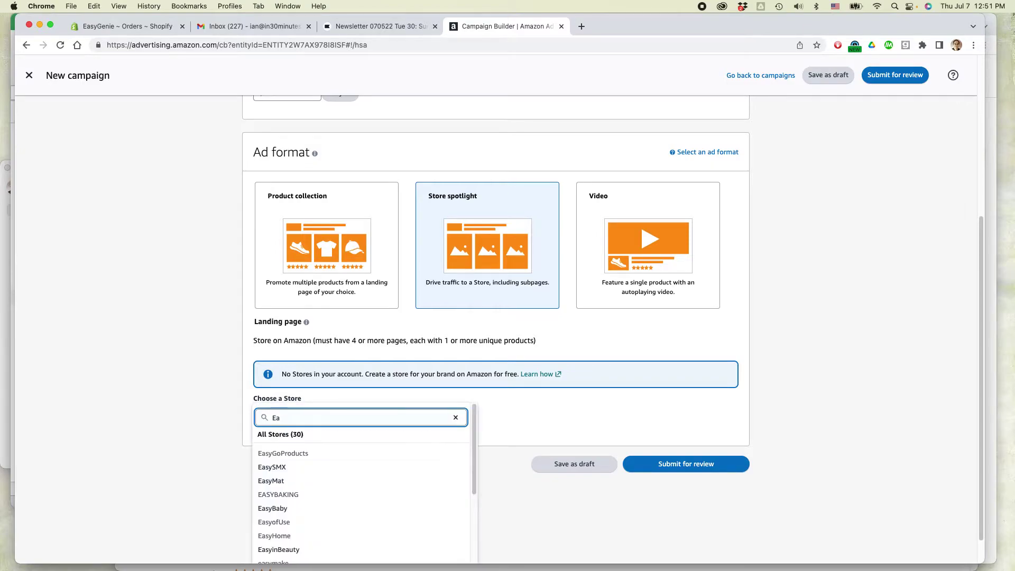
pyautogui.press('BackSpace')
pyautogui.press('BackSpace')
pyautogui.write('In 30 M')
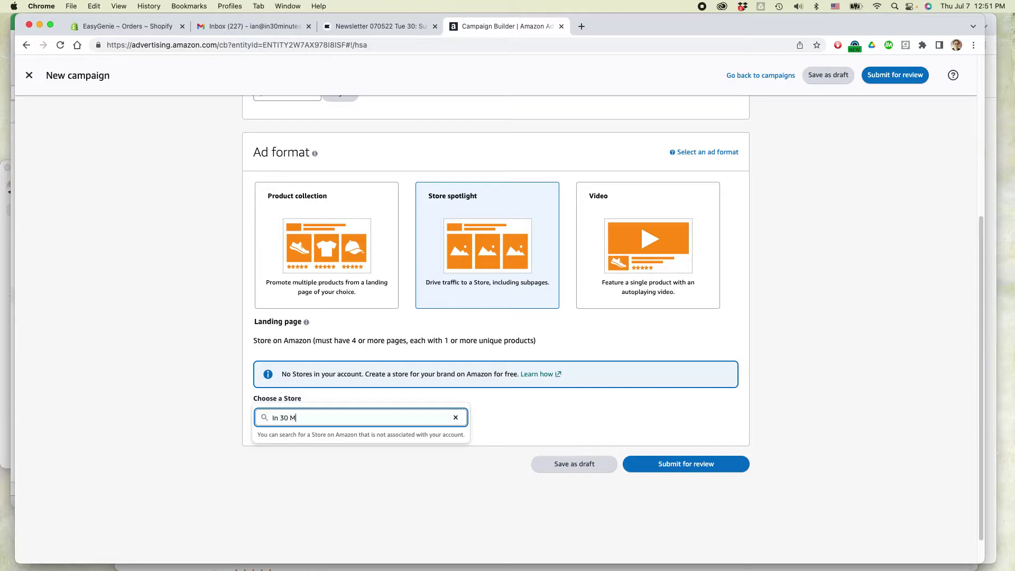
pyautogui.write('inutes')
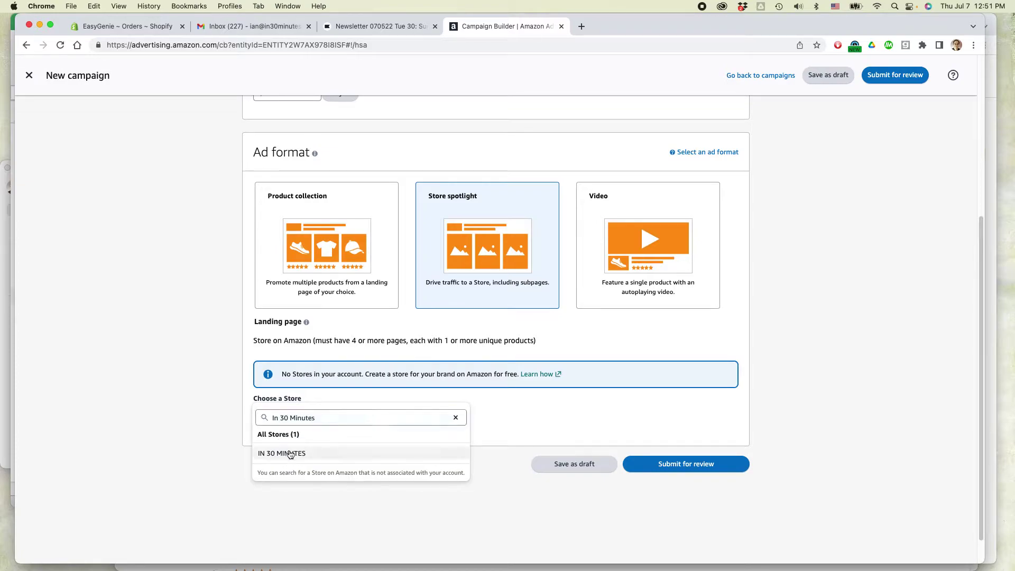
pyautogui.click(289, 454)
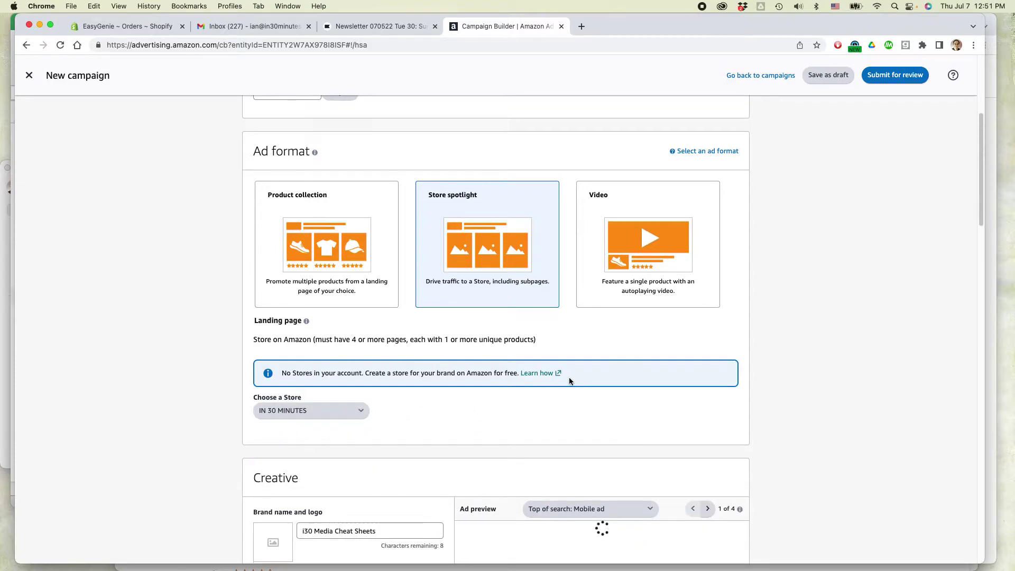
# - Scroll through the Store spotlight settings to review them
pyautogui.scroll(-2, 569, 379)
pyautogui.scroll(-1, 569, 376)
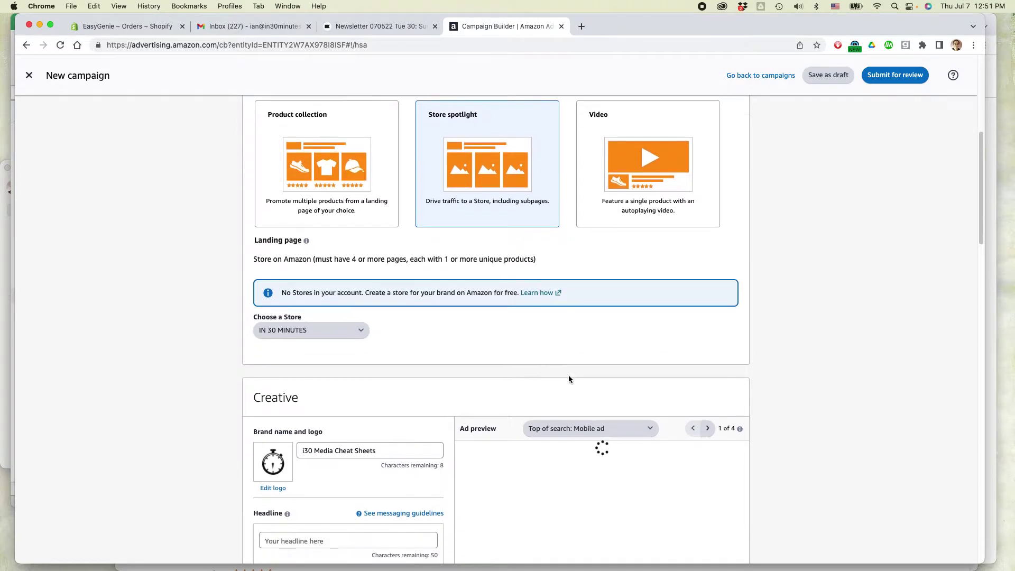
pyautogui.scroll(-5, 561, 366)
pyautogui.scroll(-1, 561, 366)
pyautogui.scroll(-3, 561, 366)
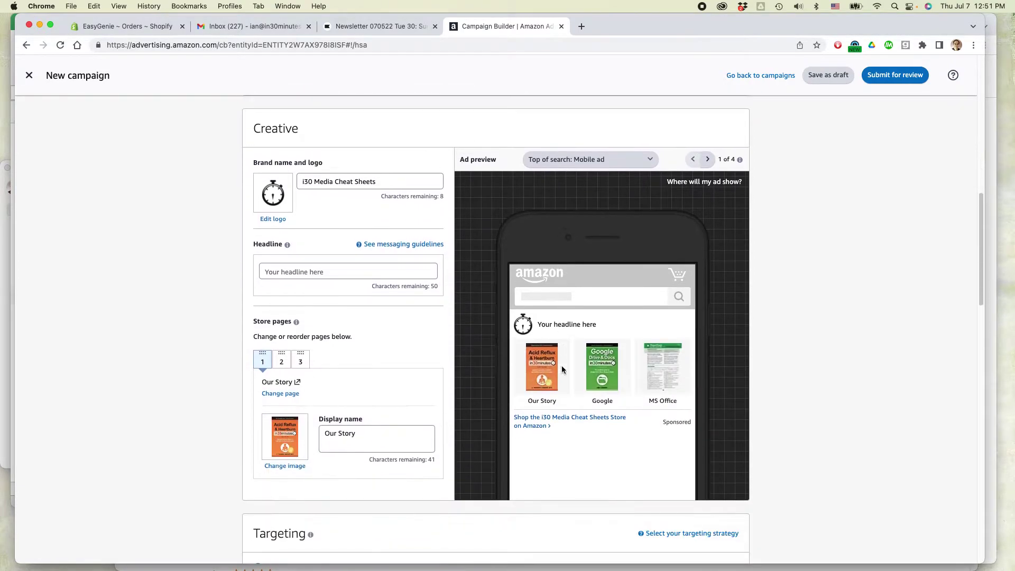
pyautogui.scroll(1, 544, 369)
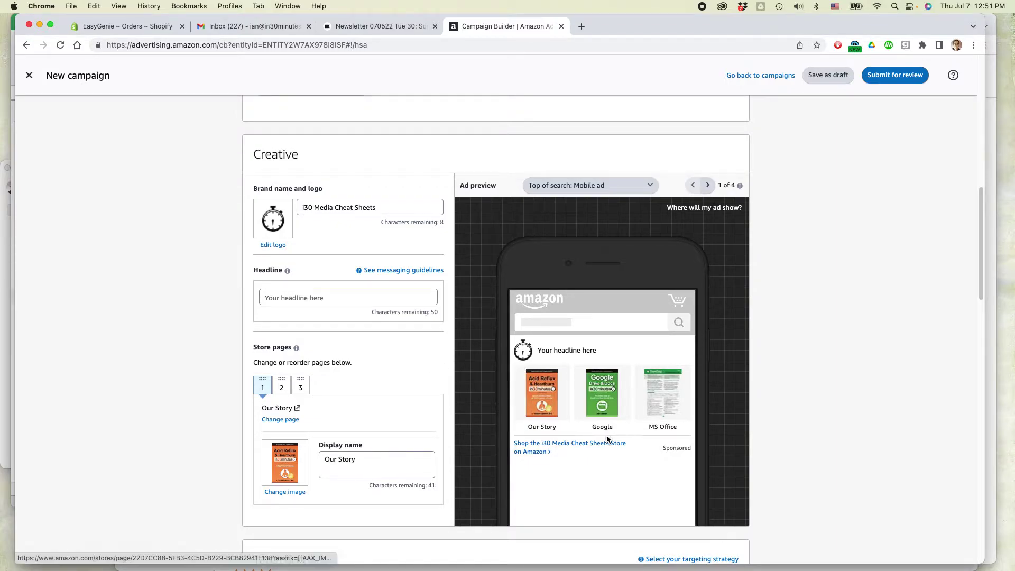
pyautogui.scroll(6, 608, 423)
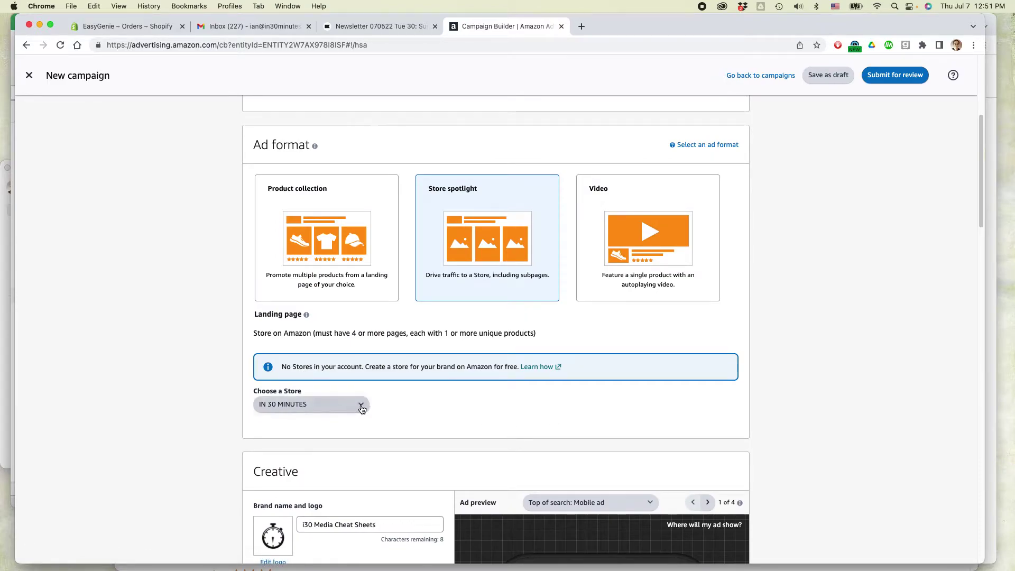
pyautogui.scroll(2, 498, 404)
pyautogui.scroll(1, 497, 404)
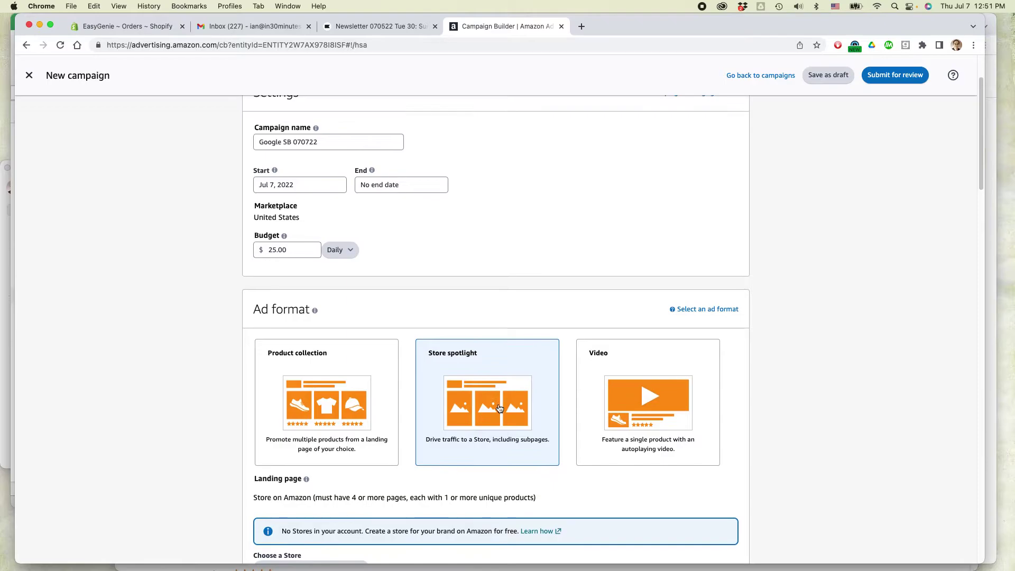
pyautogui.scroll(-6, 498, 404)
pyautogui.scroll(5, 499, 405)
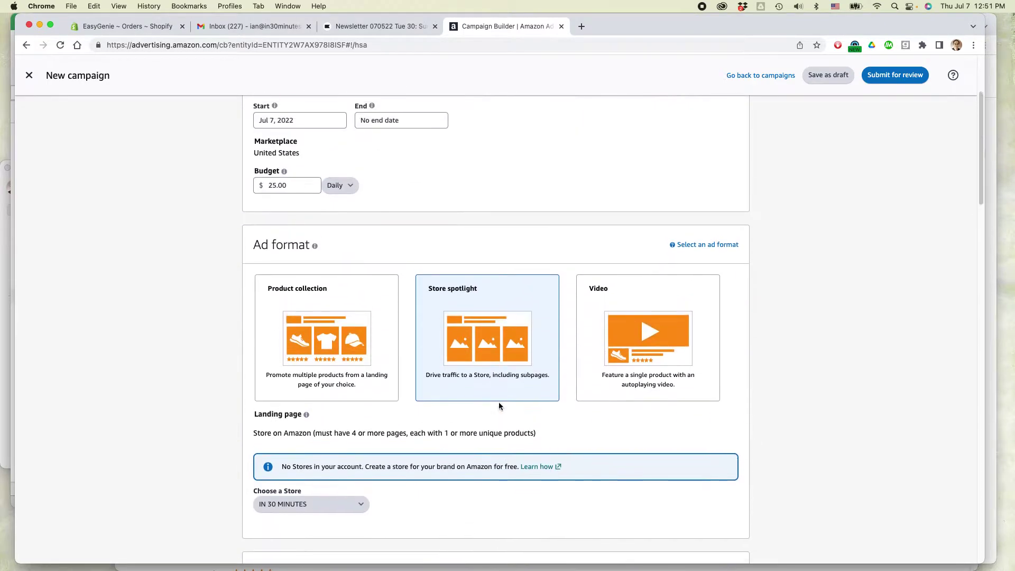
# - Use the Product collection format with a Store on Amazon landing page
pyautogui.click(333, 346)
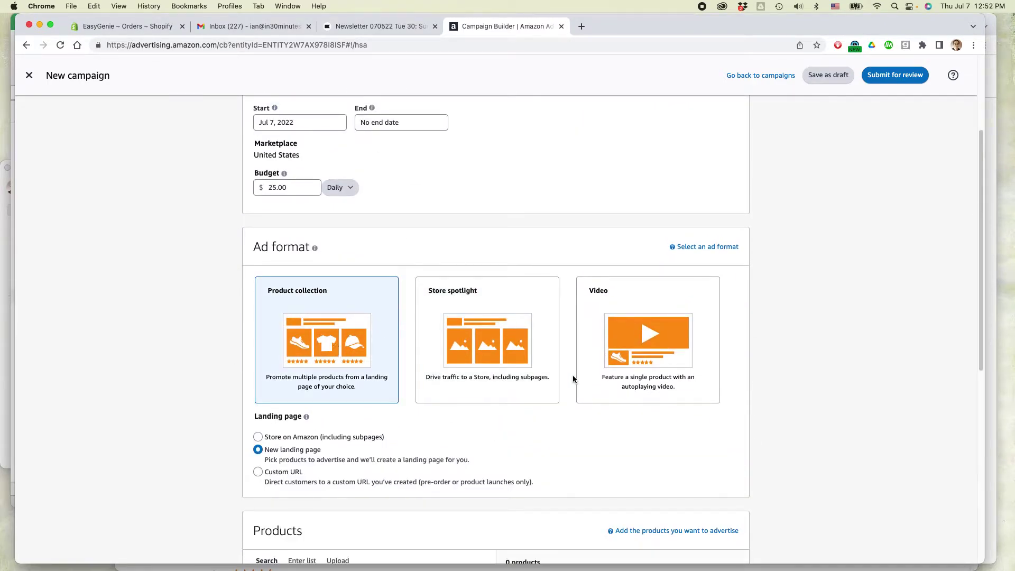
pyautogui.scroll(-3, 569, 379)
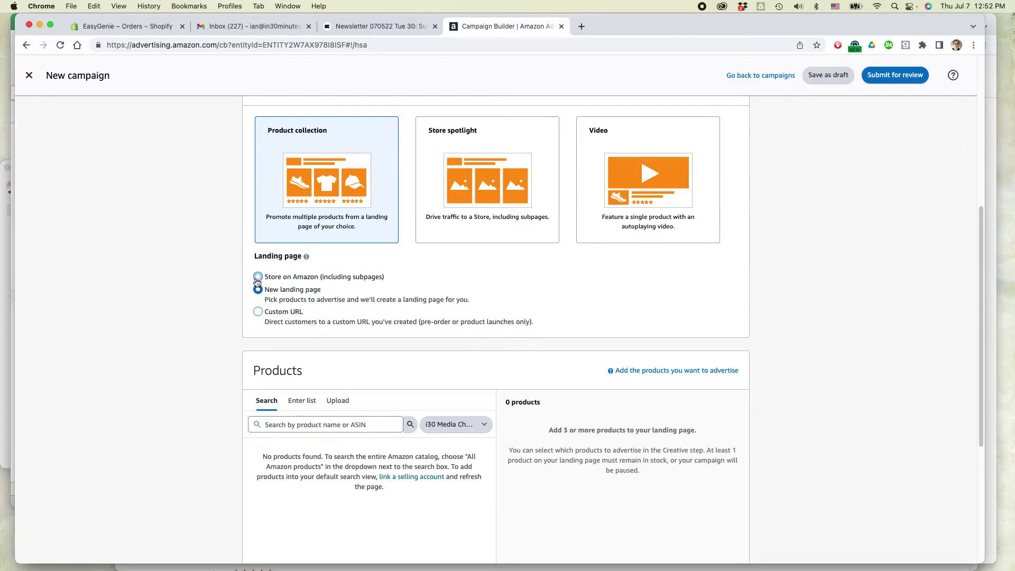
pyautogui.click(258, 277)
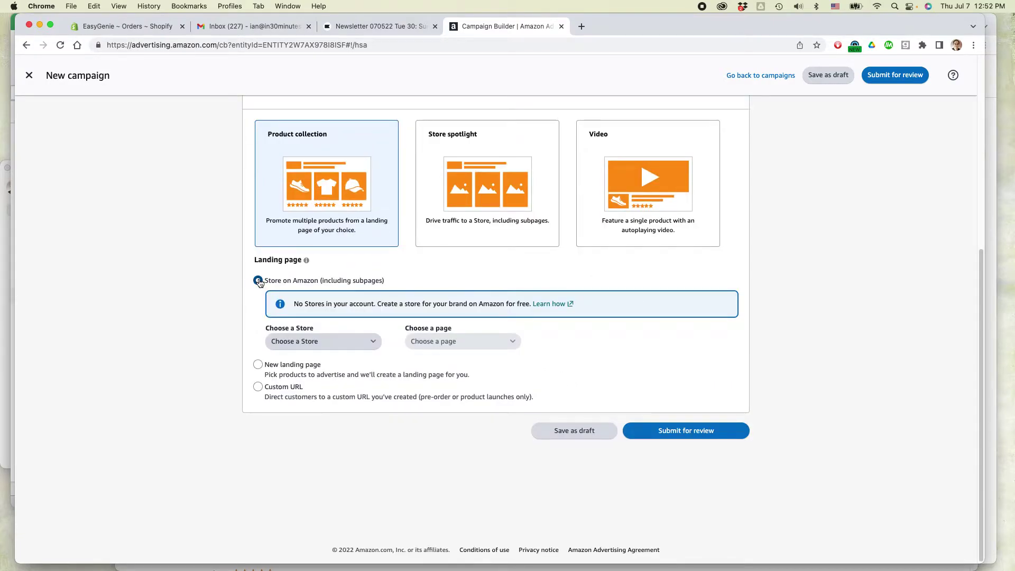
# - Pick the IN 30 MINUTES store and its Google page as the landing page
pyautogui.click(374, 344)
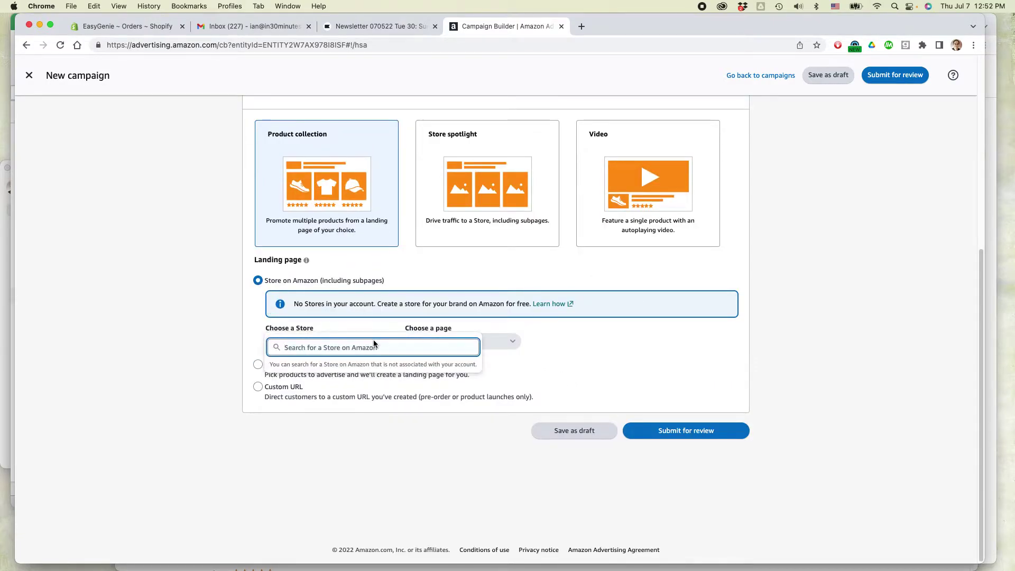
pyautogui.write('in 30 ')
pyautogui.write('es')
pyautogui.click(306, 380)
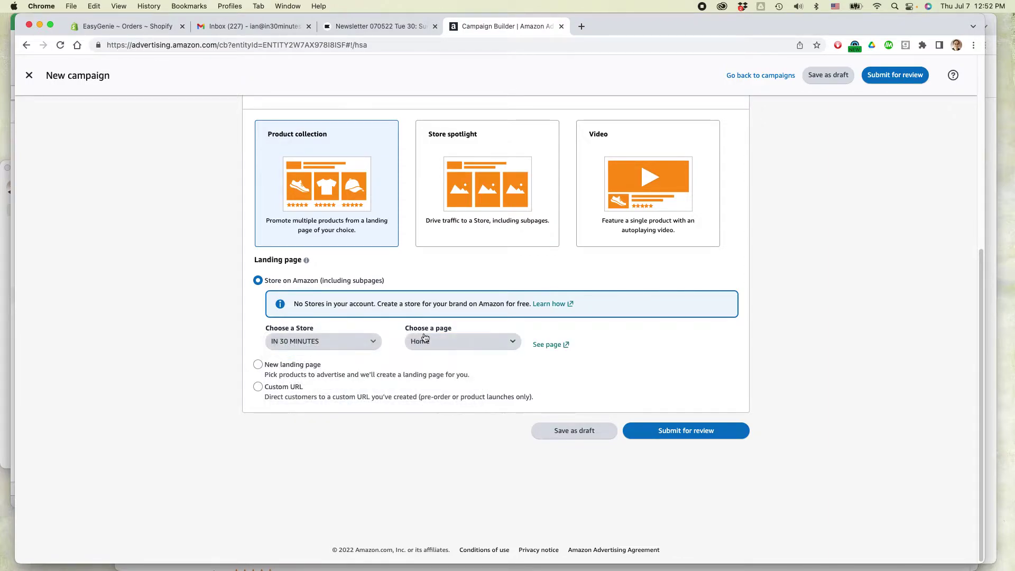
pyautogui.click(439, 340)
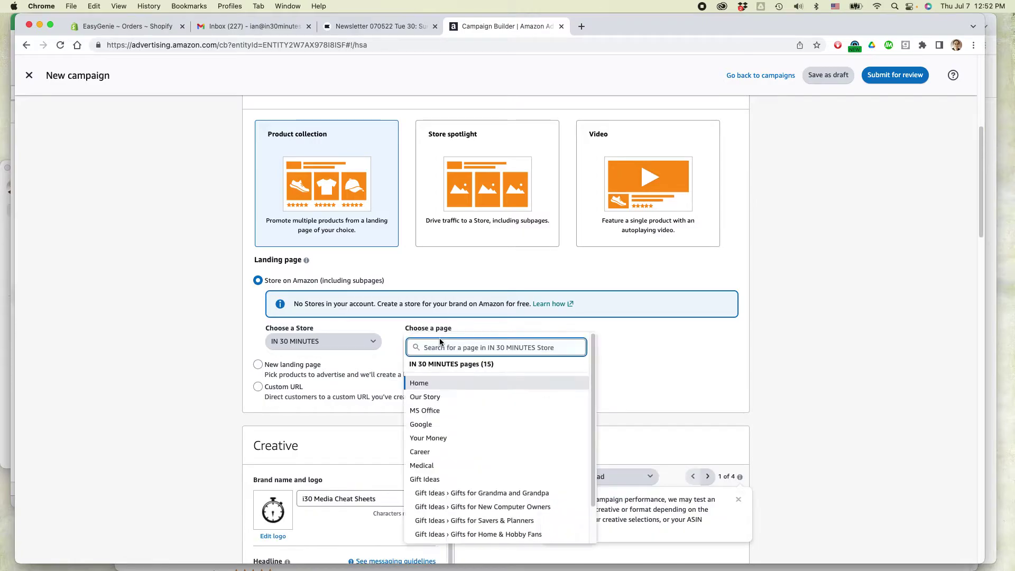
pyautogui.click(430, 423)
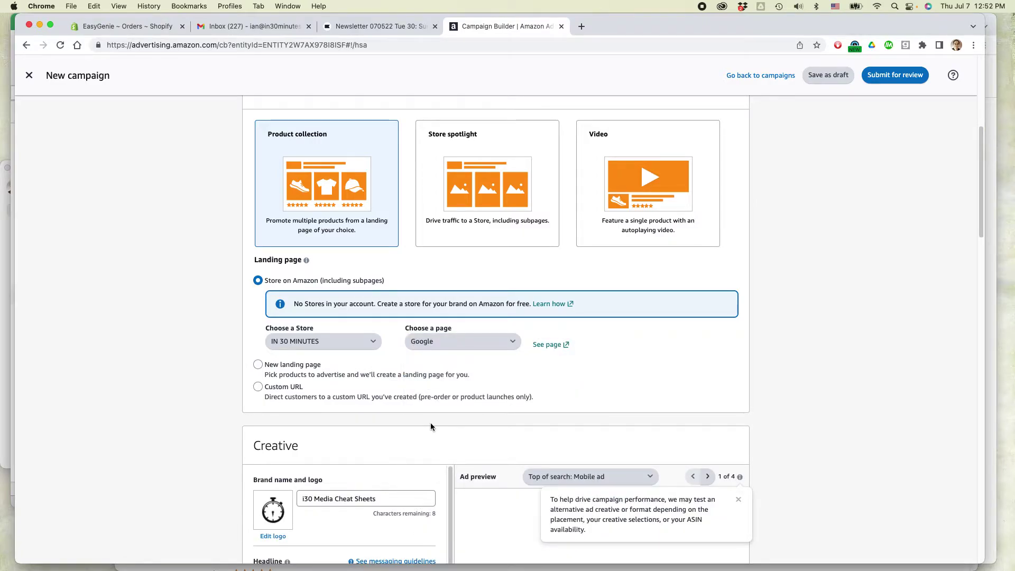
# - Scroll through the store's Google guides and cheat sheets, then return to Campaign Builder
pyautogui.scroll(-1, 816, 335)
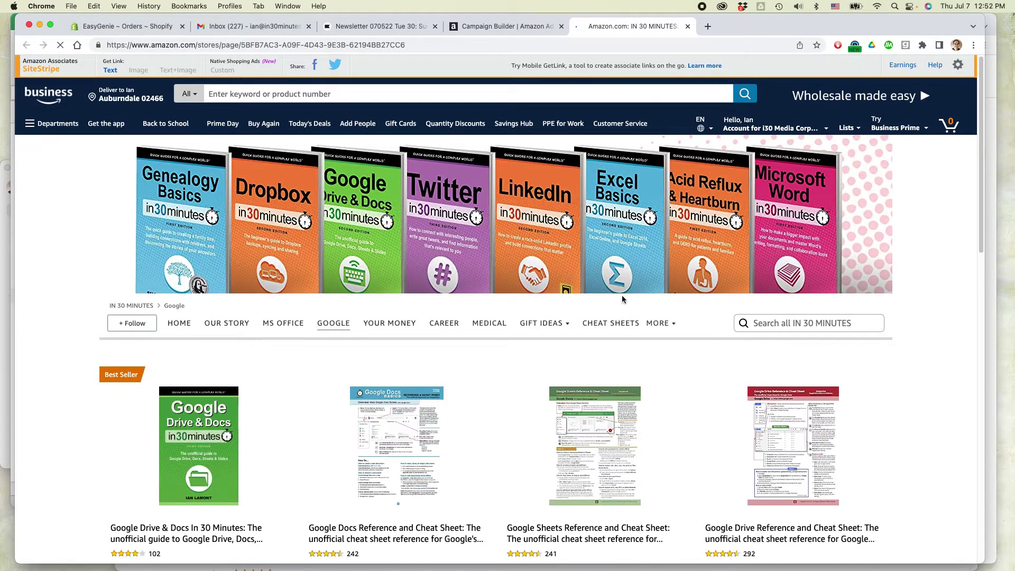
pyautogui.scroll(-2, 635, 327)
pyautogui.scroll(-5, 650, 359)
pyautogui.scroll(3, 653, 364)
pyautogui.scroll(-5, 653, 364)
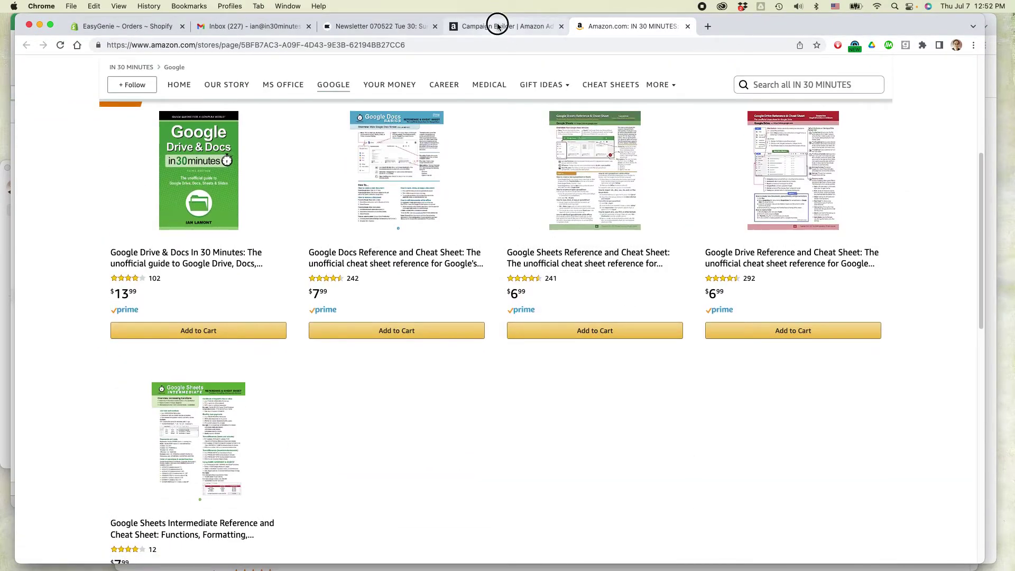
pyautogui.click(497, 25)
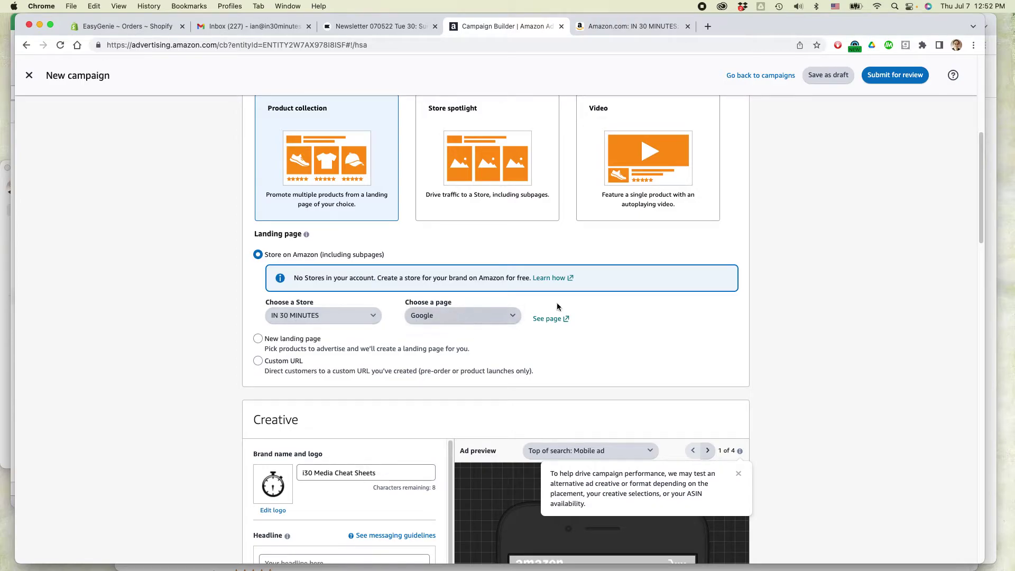
# - Replace 'i30 Media' in the brand name with 'Google', giving Google Cheat Sheets
pyautogui.scroll(-5, 769, 288)
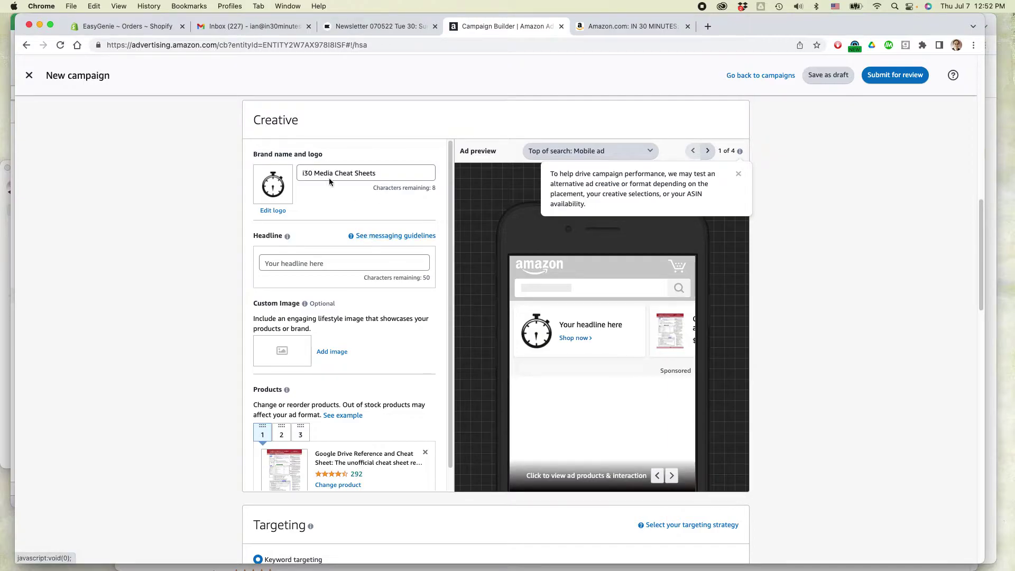
pyautogui.moveTo(335, 173); pyautogui.dragTo(271, 171)
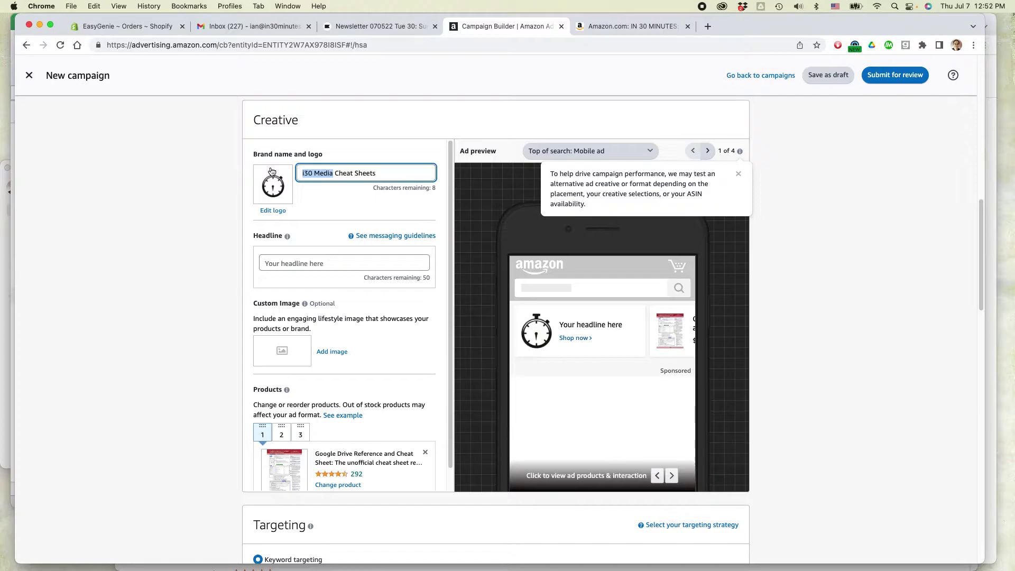
pyautogui.press('BackSpace')
pyautogui.write('GO')
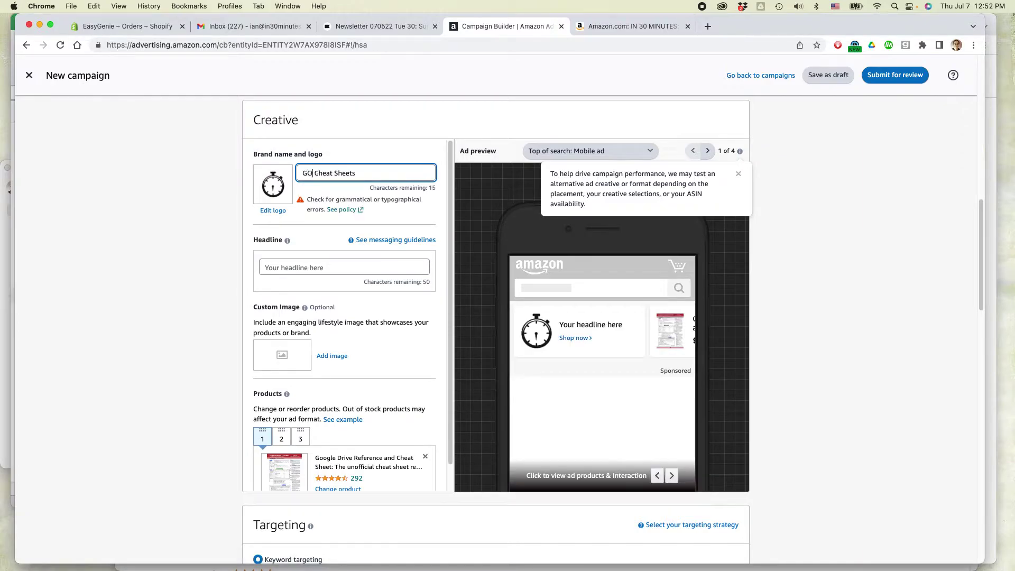
pyautogui.press('BackSpace')
pyautogui.press('BackSpace')
pyautogui.write('Goo')
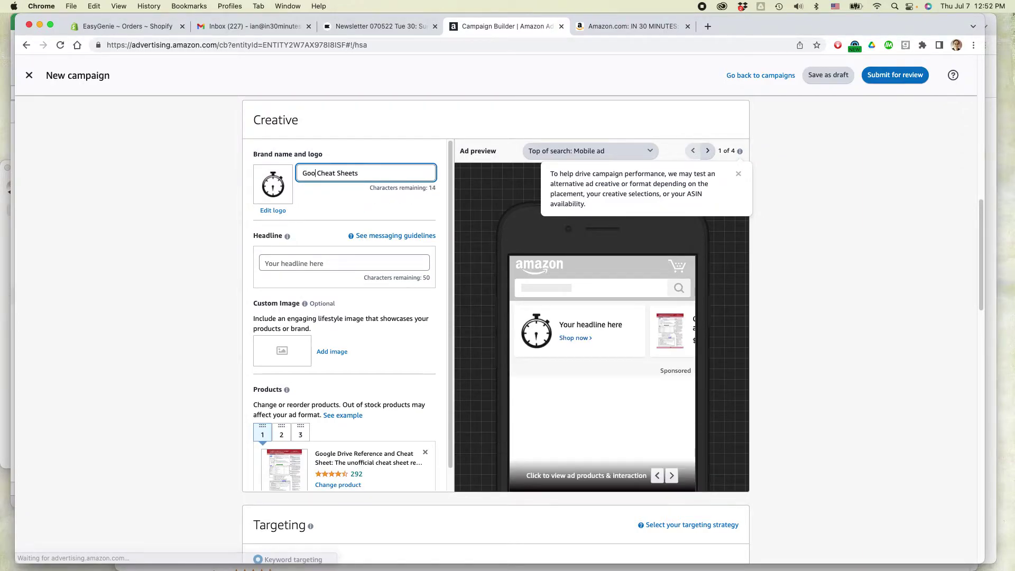
pyautogui.write('gle')
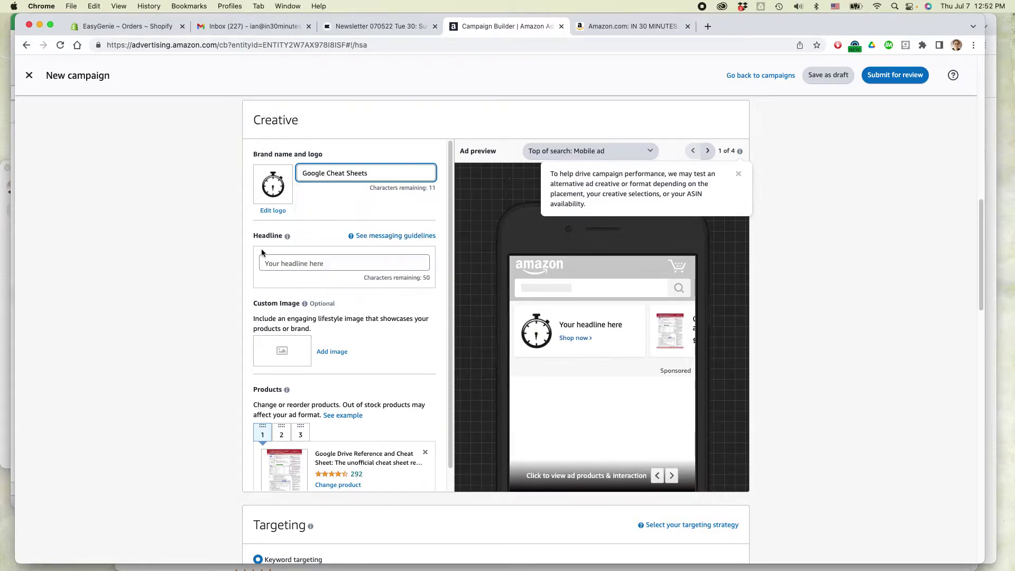
pyautogui.click(299, 259)
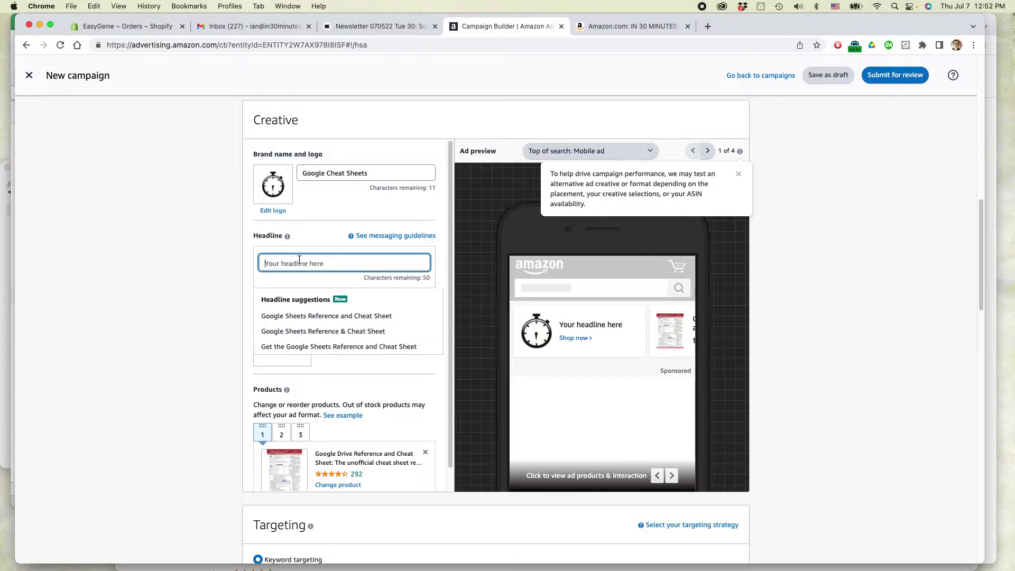
# - Write the headline 'Quick references for Google Docs, Drive and Sheets'
pyautogui.write('Quick')
pyautogui.write(' ref')
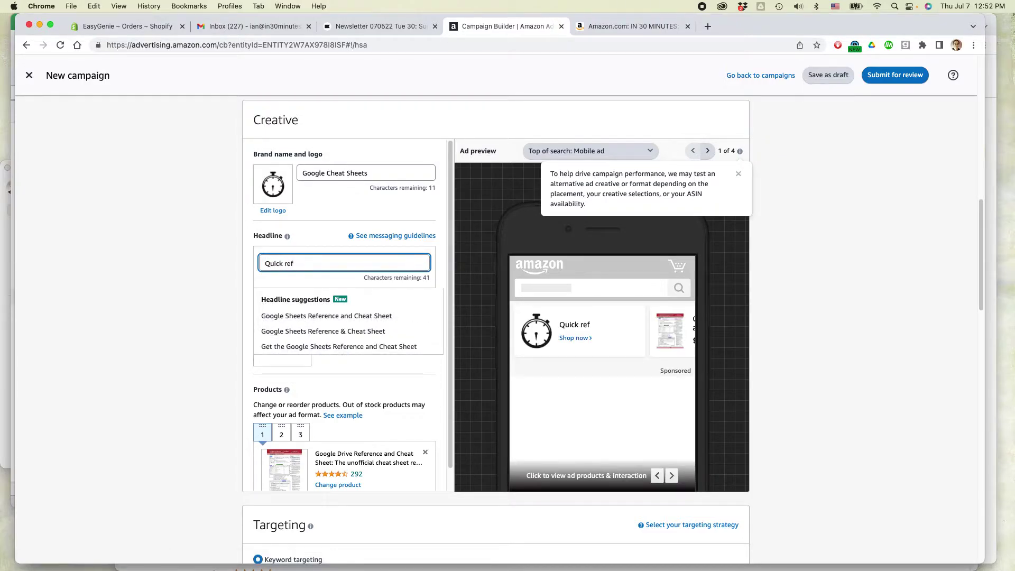
pyautogui.write('top')
pyautogui.write(' ref')
pyautogui.write(' Google')
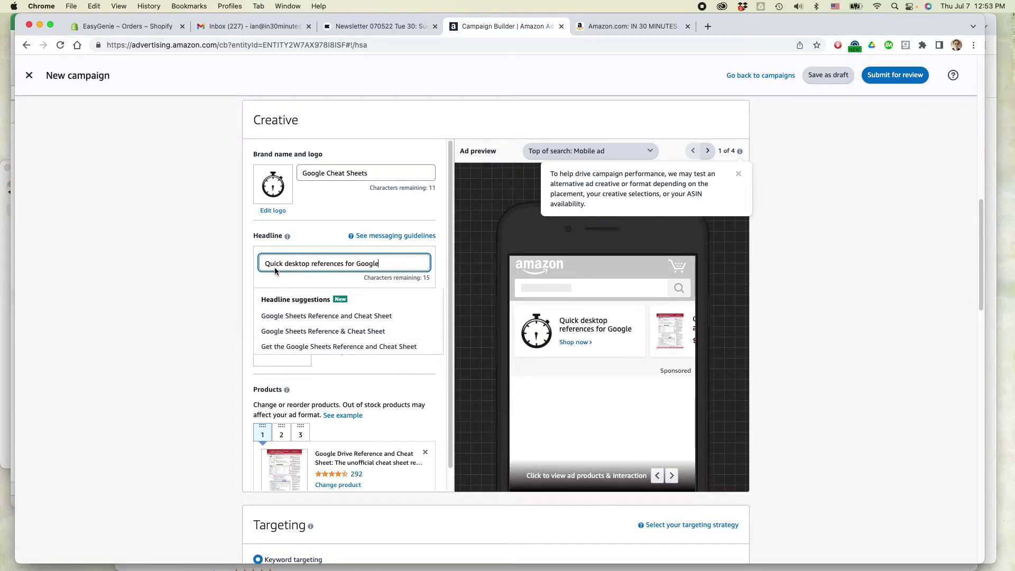
pyautogui.doubleClick(305, 263)
pyautogui.press('BackSpace')
pyautogui.press('BackSpace')
pyautogui.press('End')
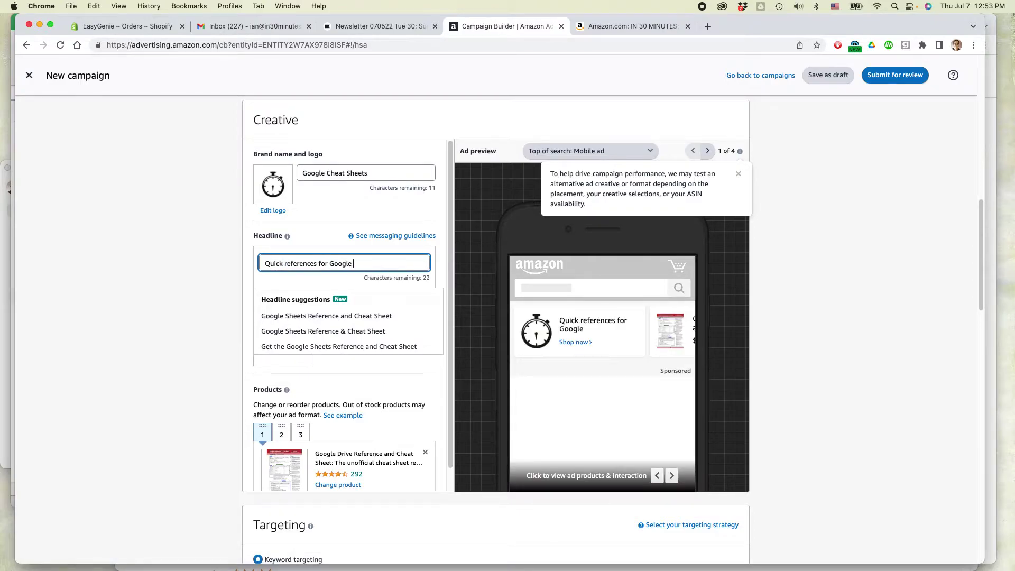
pyautogui.write('Docs, Dri')
pyautogui.write('ve, ')
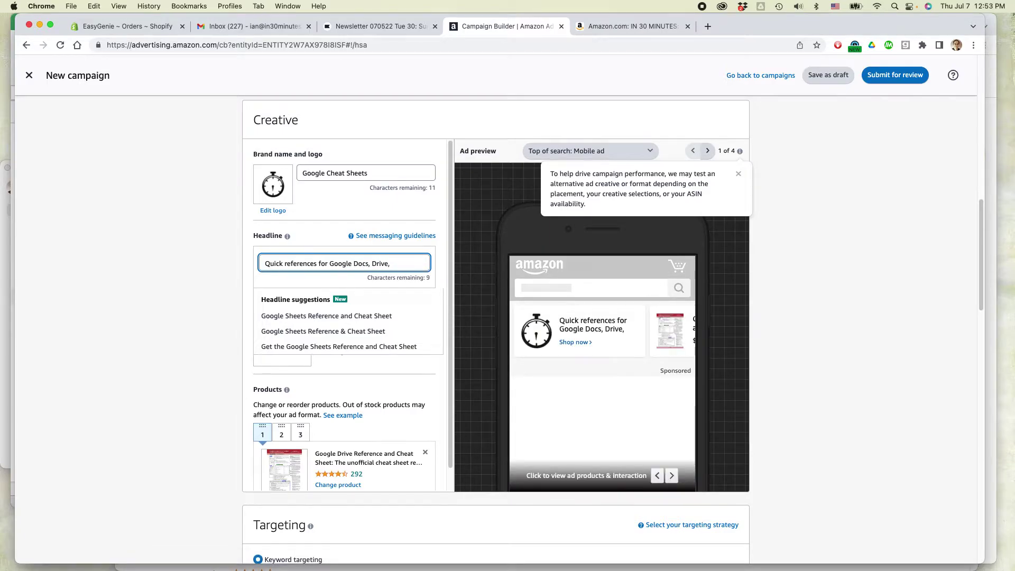
pyautogui.write('Sheets')
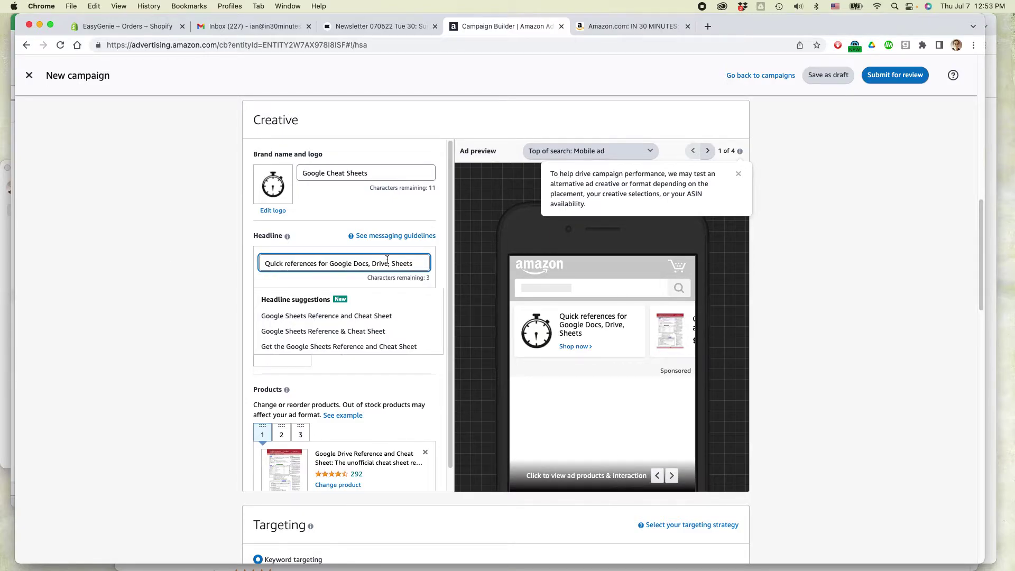
pyautogui.press('Delete')
pyautogui.write('and')
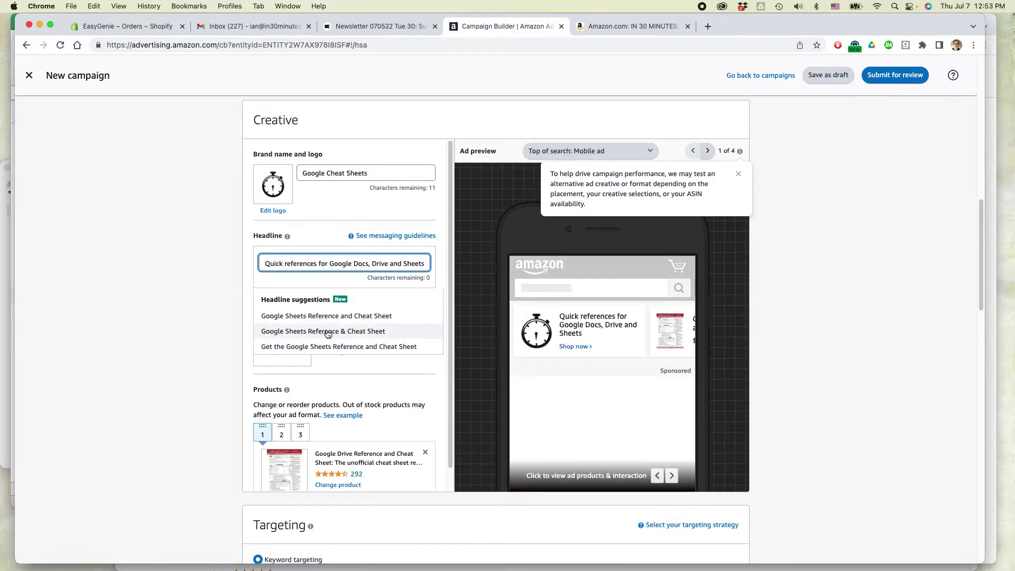
pyautogui.click(230, 335)
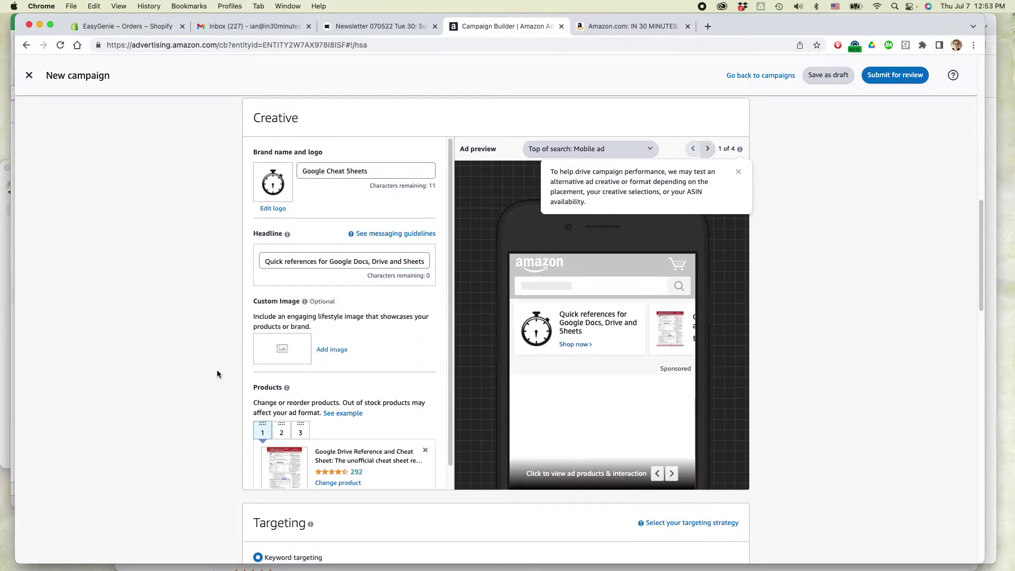
pyautogui.scroll(-3, 217, 369)
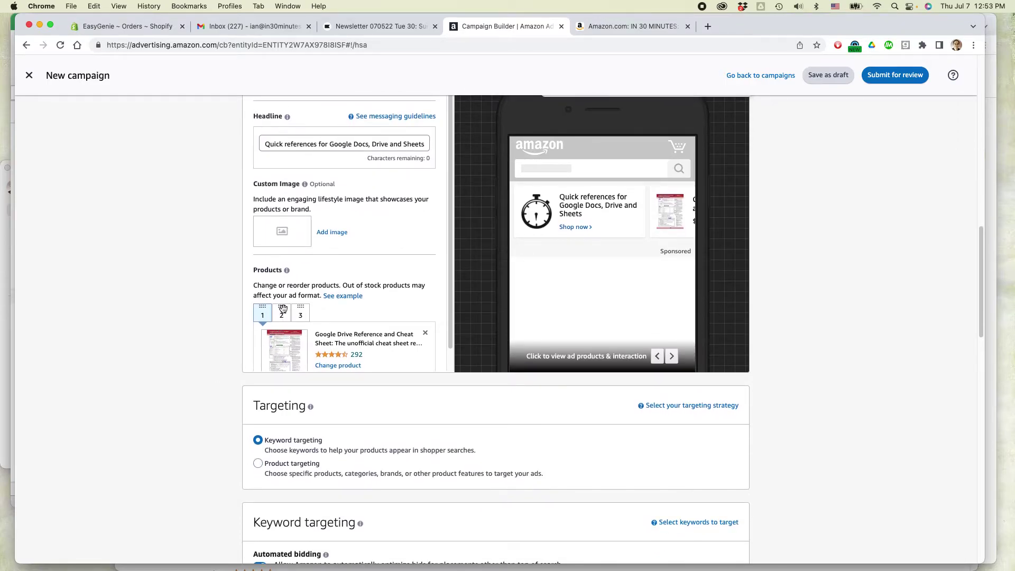
# - Move the Google Docs reference to first place and remove Google Sheets Intermediate
pyautogui.moveTo(284, 314); pyautogui.dragTo(267, 309)
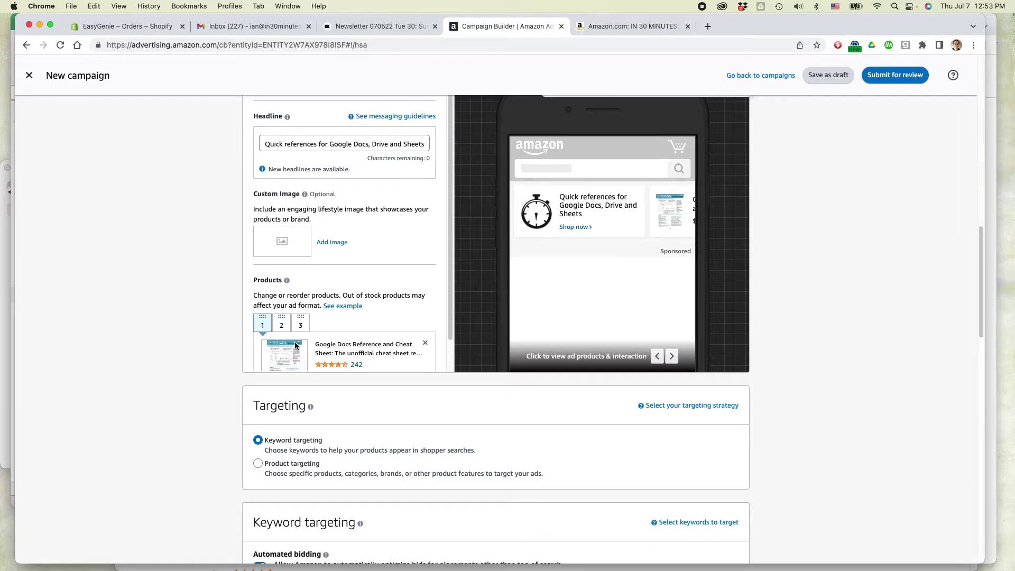
pyautogui.click(281, 320)
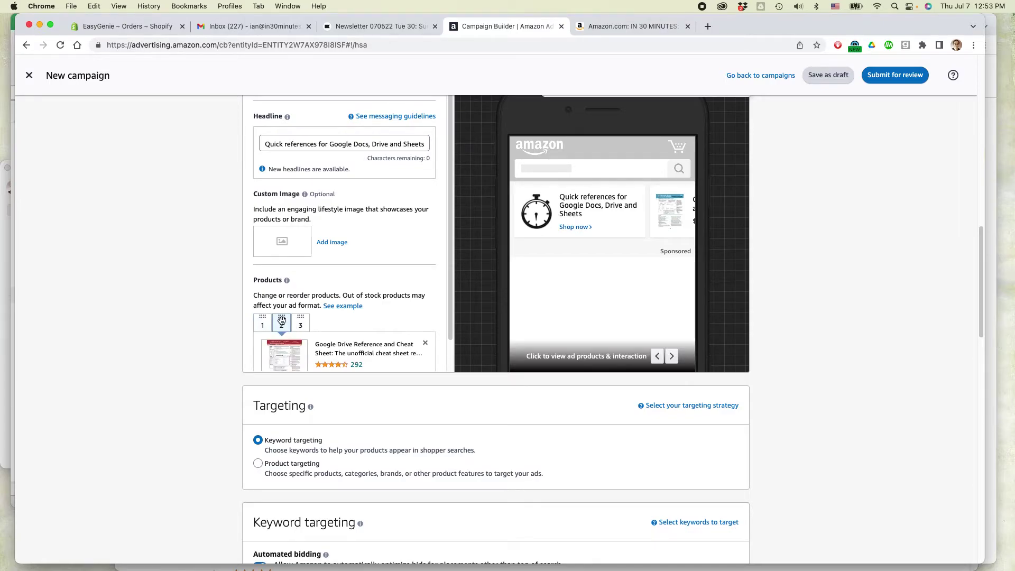
pyautogui.click(301, 322)
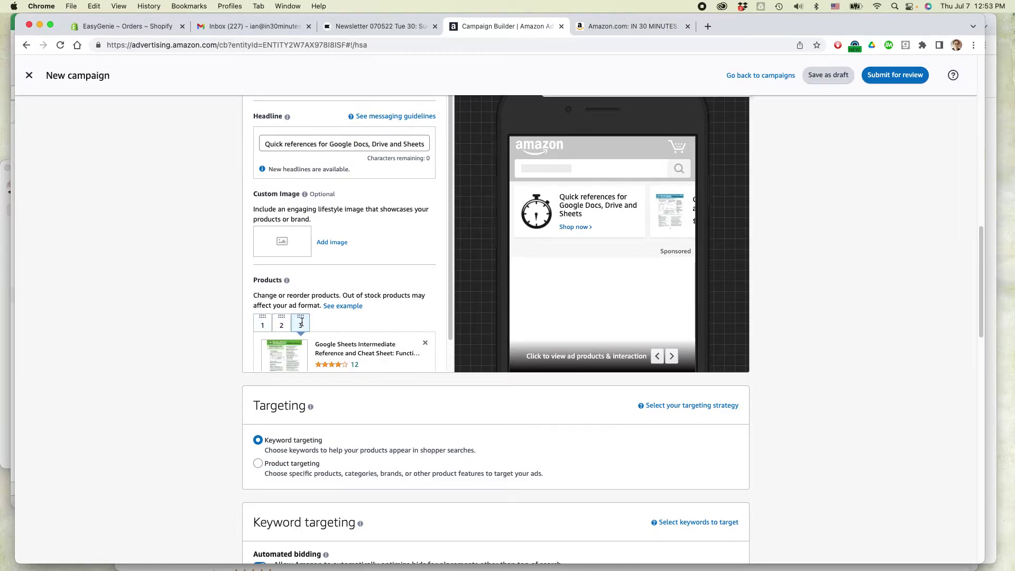
pyautogui.click(425, 343)
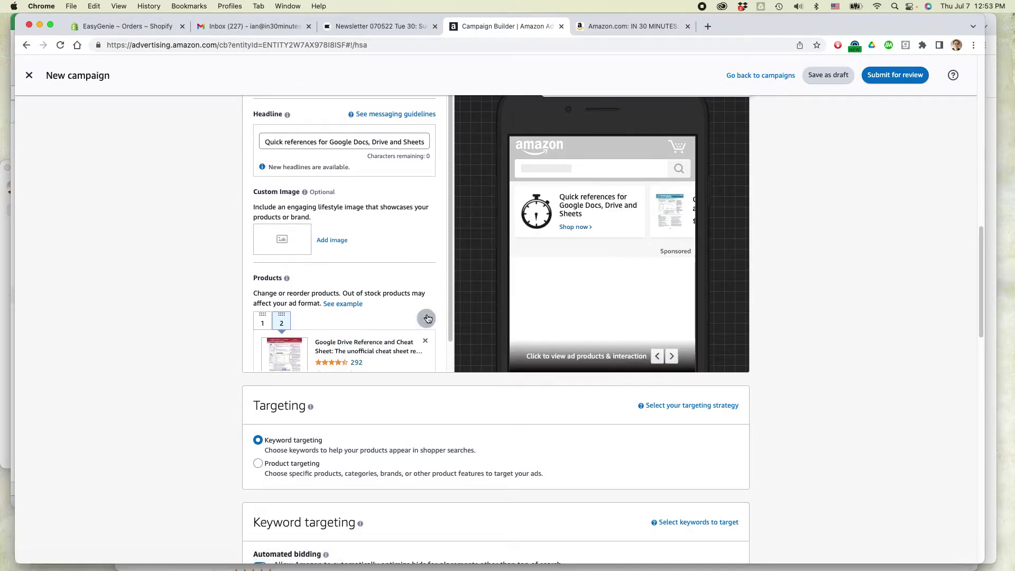
pyautogui.click(428, 318)
pyautogui.scroll(3, 421, 273)
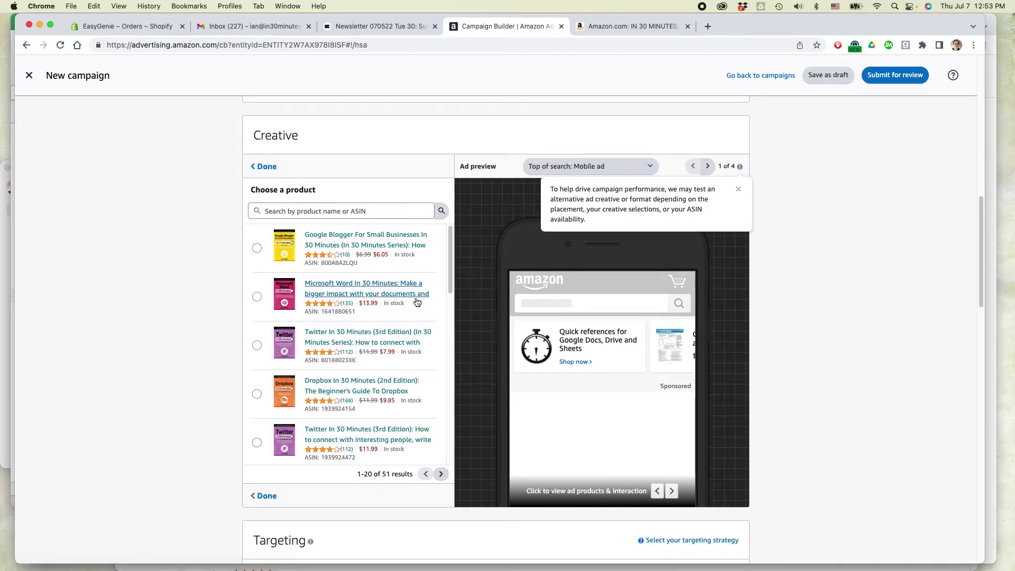
# - Select the Google Drive & Docs In 30 Minutes book in the product chooser and confirm
pyautogui.scroll(-2, 402, 304)
pyautogui.scroll(-3, 397, 306)
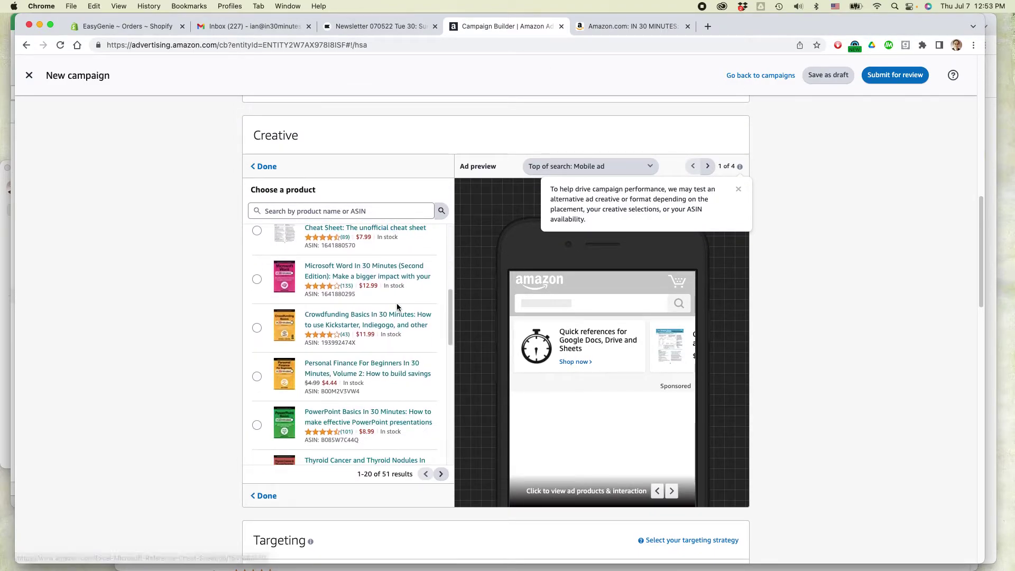
pyautogui.scroll(-2, 397, 305)
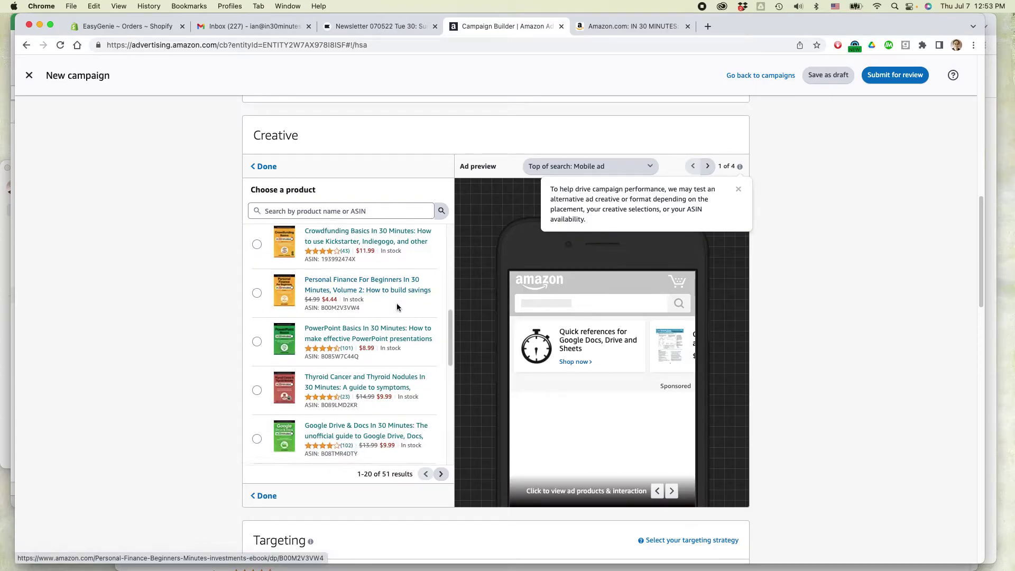
pyautogui.click(257, 426)
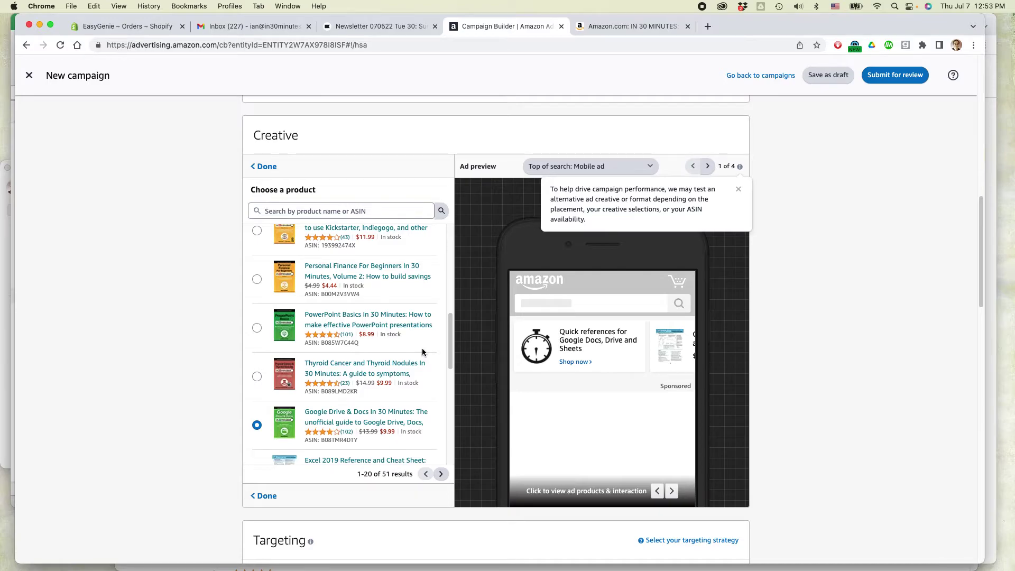
pyautogui.scroll(-5, 423, 351)
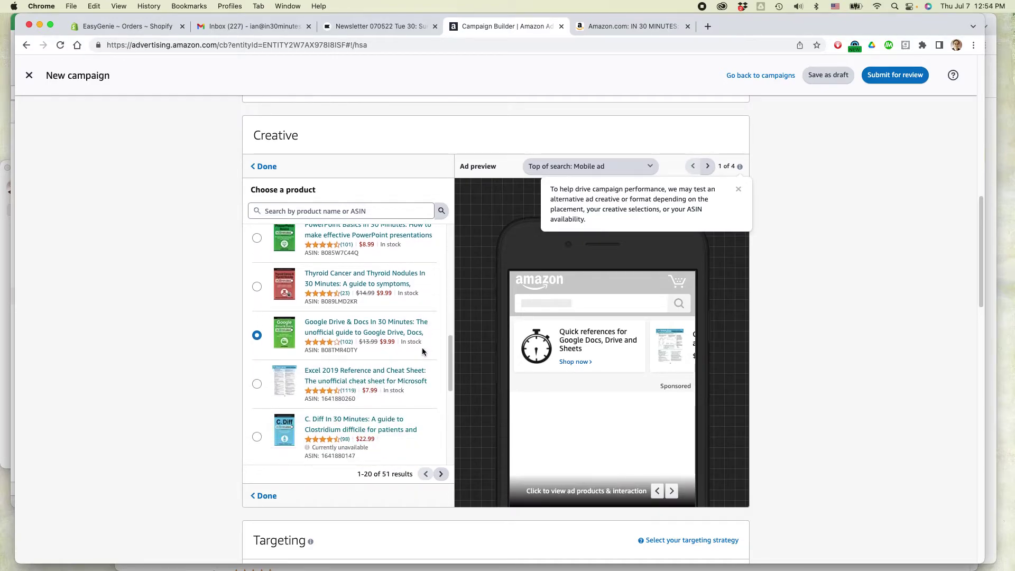
pyautogui.scroll(-5, 422, 351)
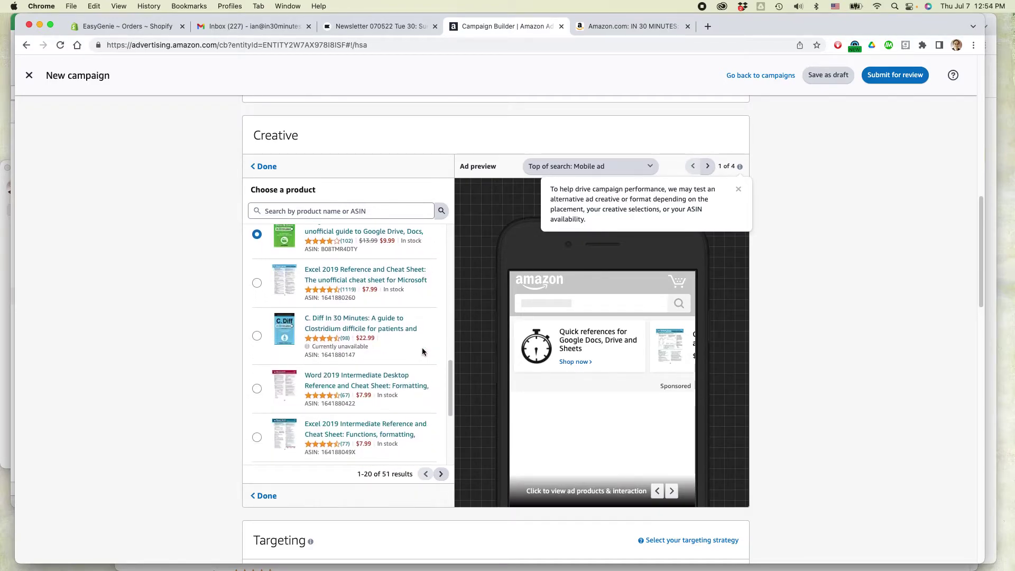
pyautogui.scroll(-10, 423, 351)
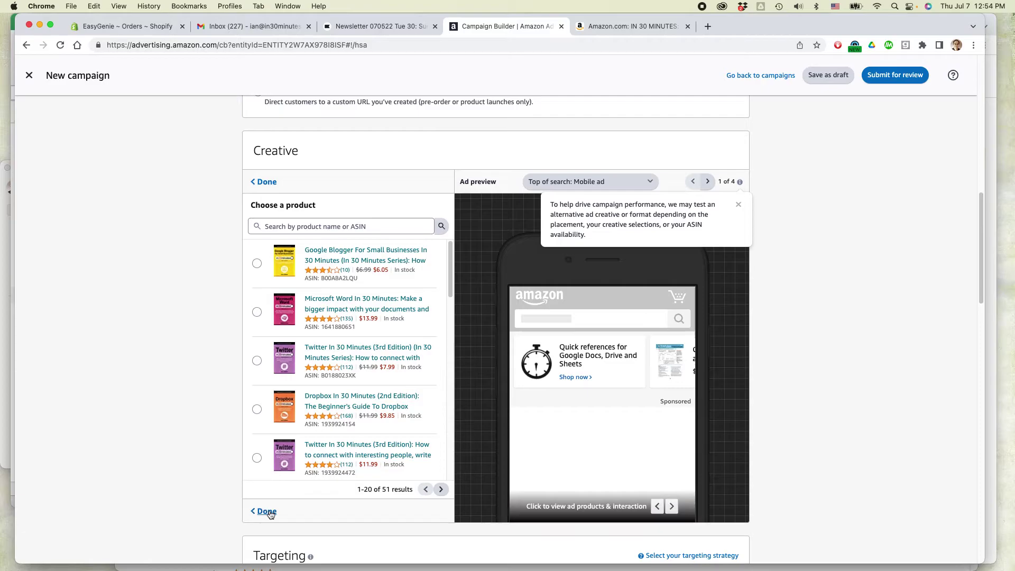
pyautogui.click(267, 511)
# - Drag the Google Drive & Docs book from the third product slot into second place
pyautogui.scroll(-1, 318, 437)
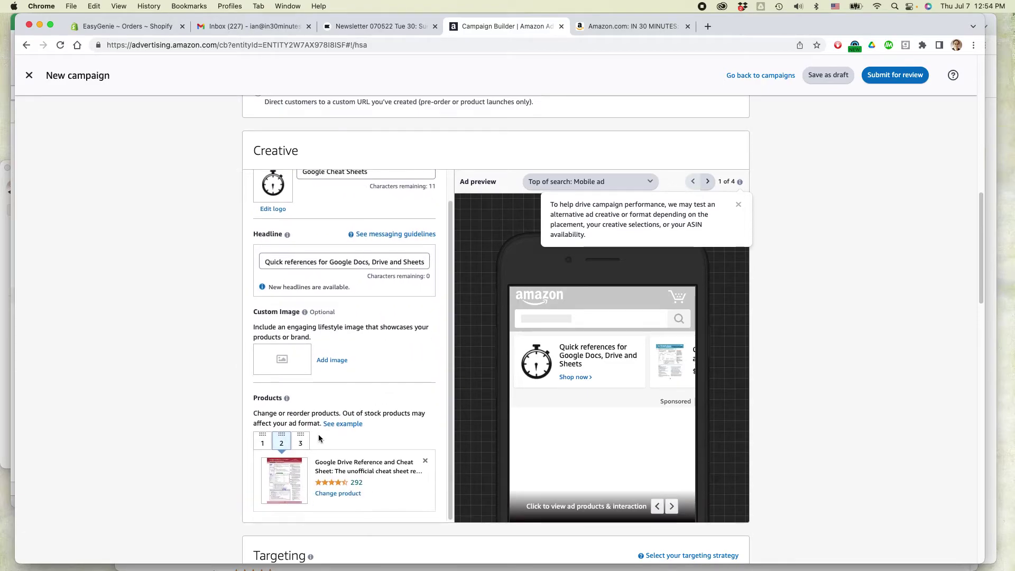
pyautogui.click(301, 439)
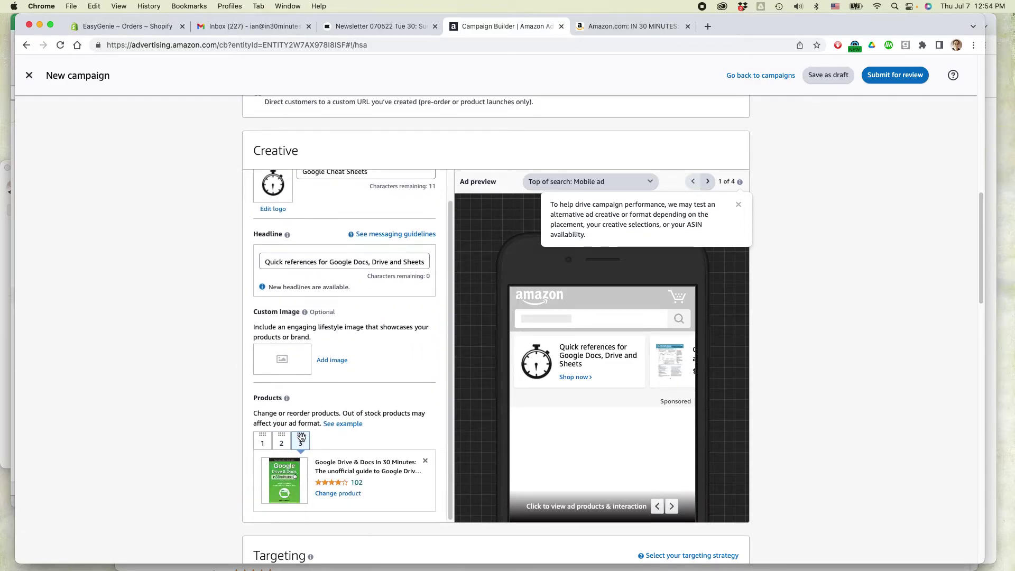
pyautogui.click(281, 437)
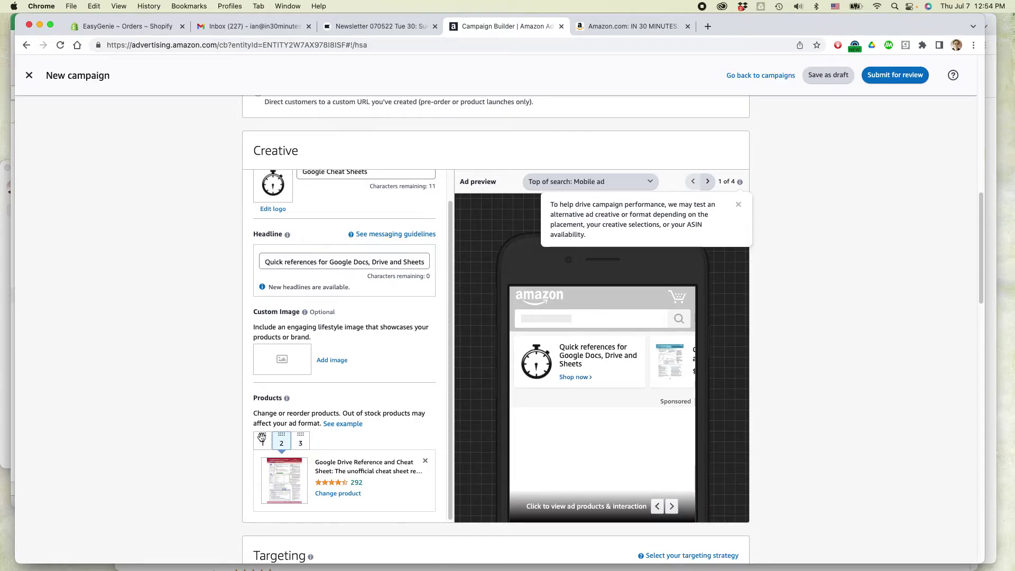
pyautogui.click(262, 438)
pyautogui.click(282, 438)
pyautogui.moveTo(301, 436); pyautogui.dragTo(281, 439)
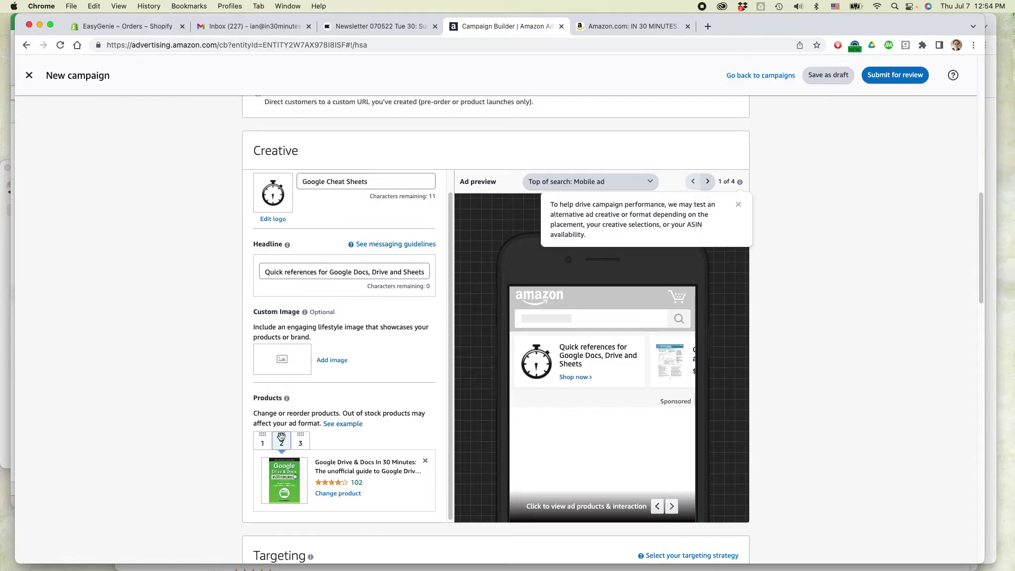
pyautogui.scroll(-1, 415, 393)
pyautogui.scroll(-3, 417, 378)
pyautogui.scroll(-2, 417, 377)
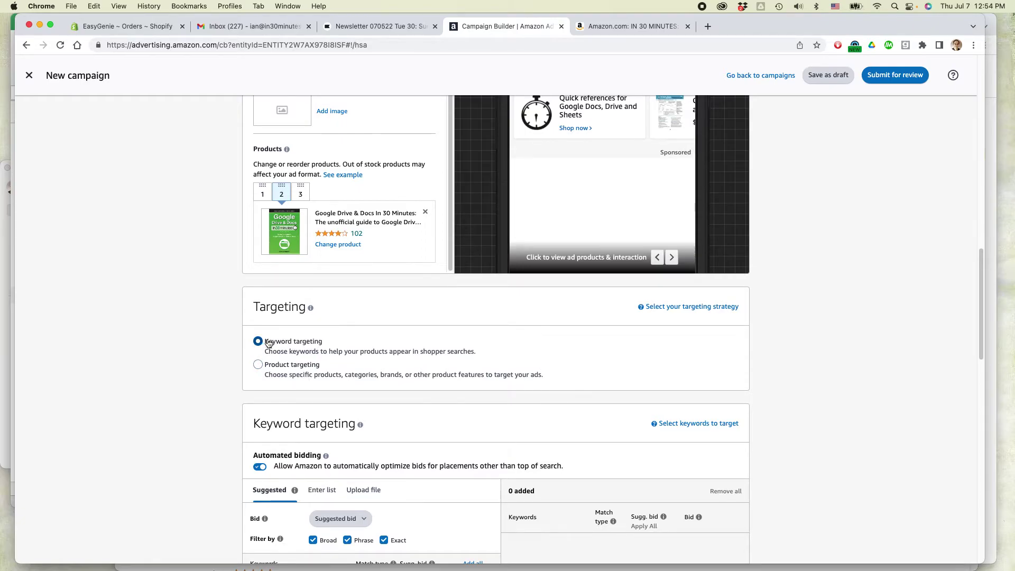
# - Scroll down to Keyword targeting and switch to the Enter list option
pyautogui.scroll(-2, 695, 346)
pyautogui.scroll(-2, 694, 347)
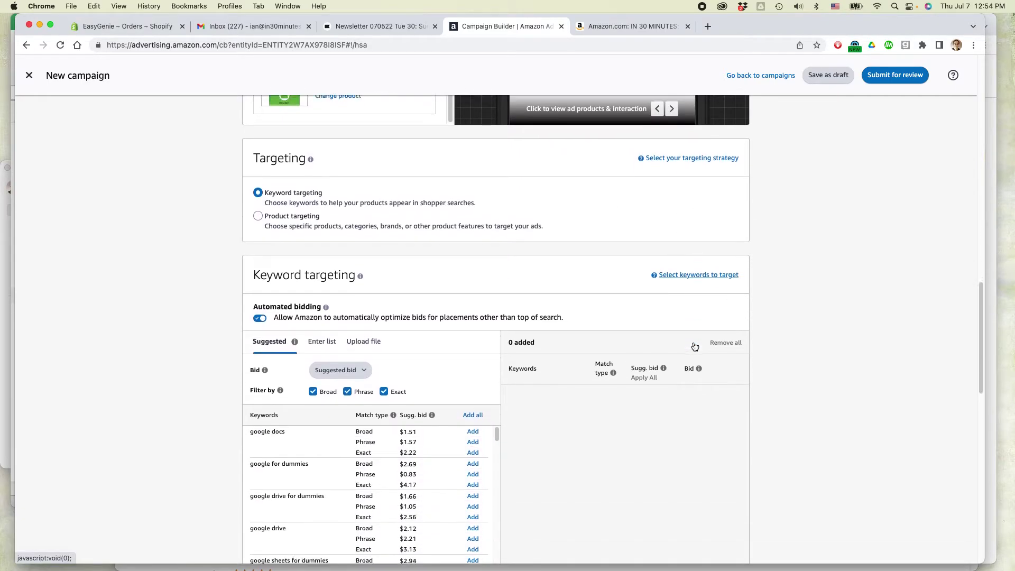
pyautogui.scroll(-3, 693, 346)
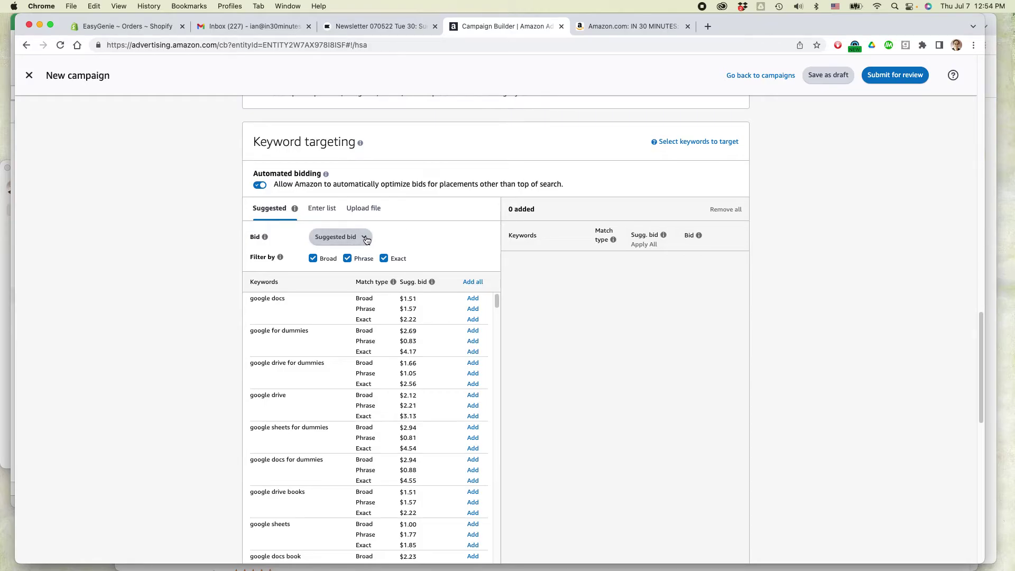
pyautogui.click(329, 214)
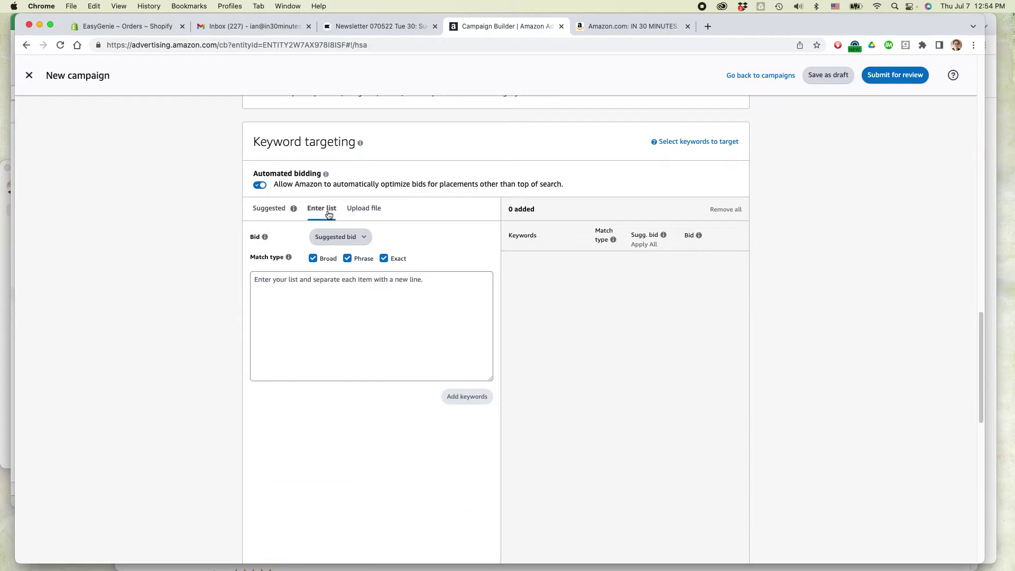
# - Copy the 154 keywords from column A of the Combined Keys 2019-2021 (2) Excel sheet
pyautogui.press('super+Tab')
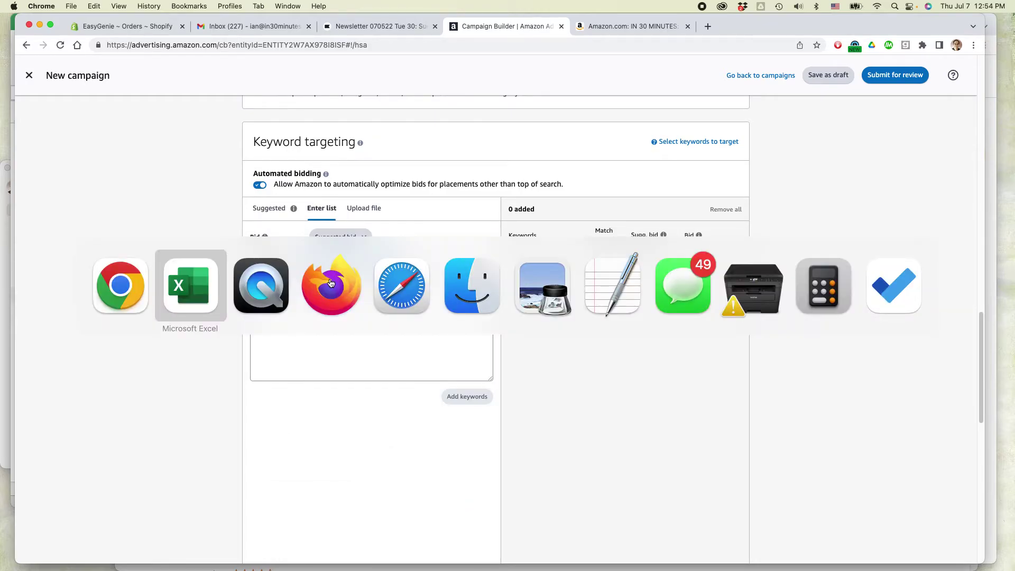
pyautogui.click(82, 491)
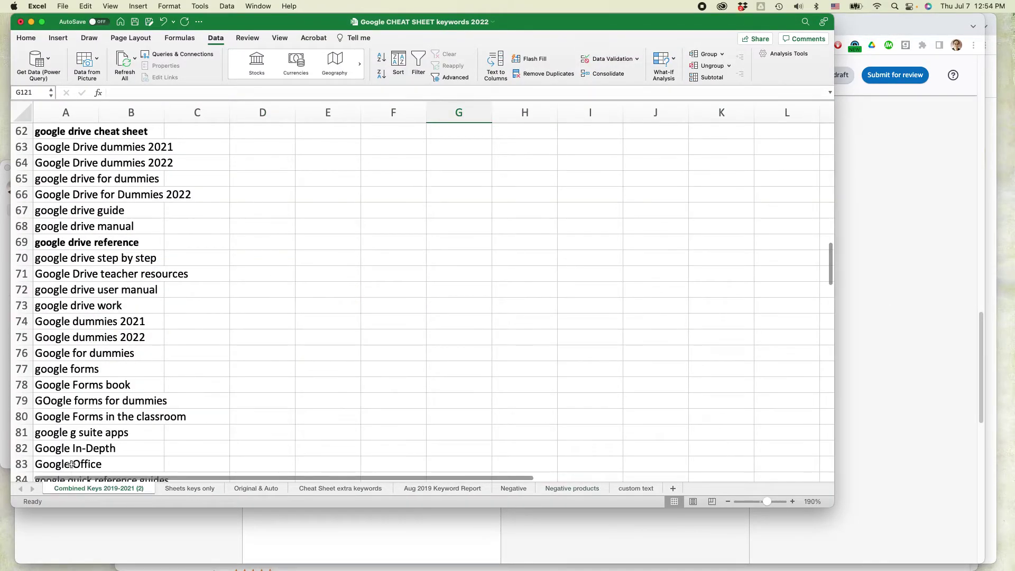
pyautogui.scroll(10, 84, 237)
pyautogui.scroll(8, 83, 219)
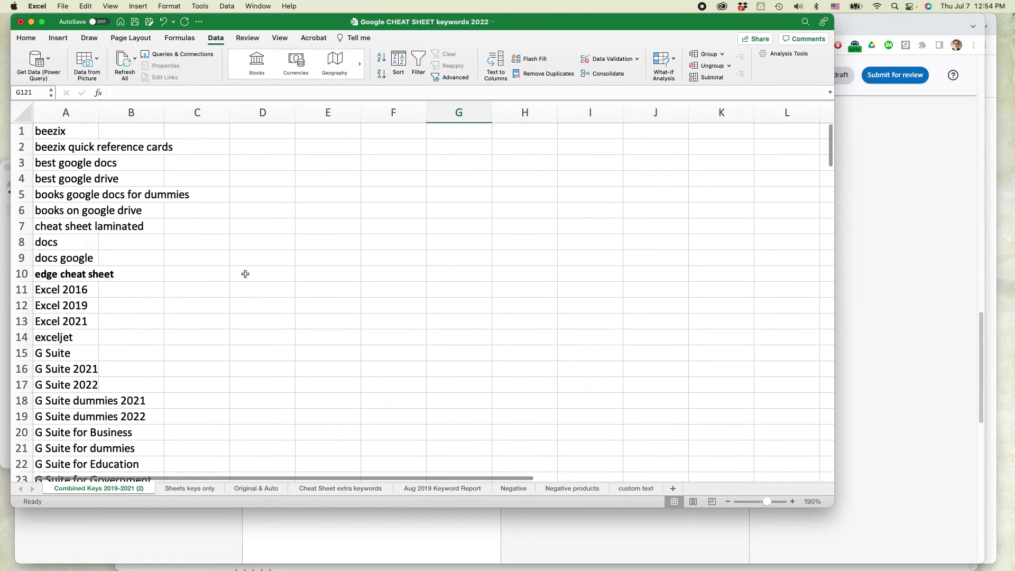
pyautogui.click(53, 135)
pyautogui.press('super+shift+Down')
pyautogui.press('super+c')
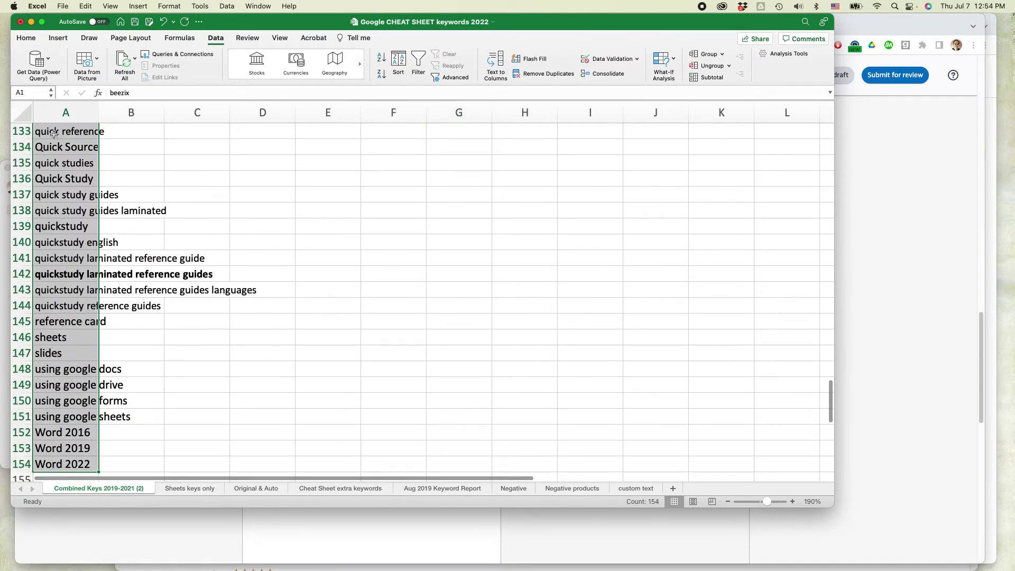
pyautogui.scroll(15, 54, 135)
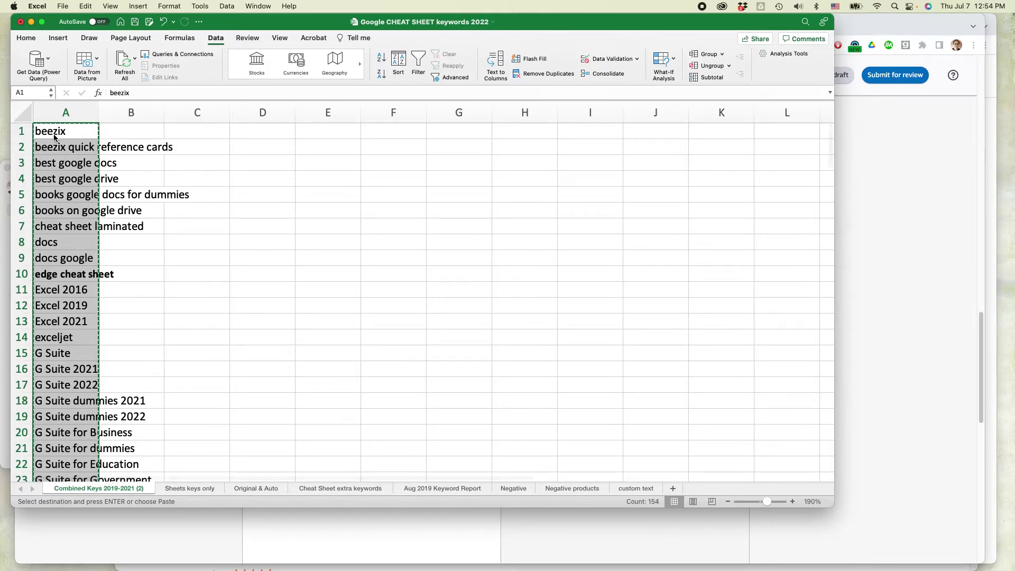
pyautogui.press('super+Tab')
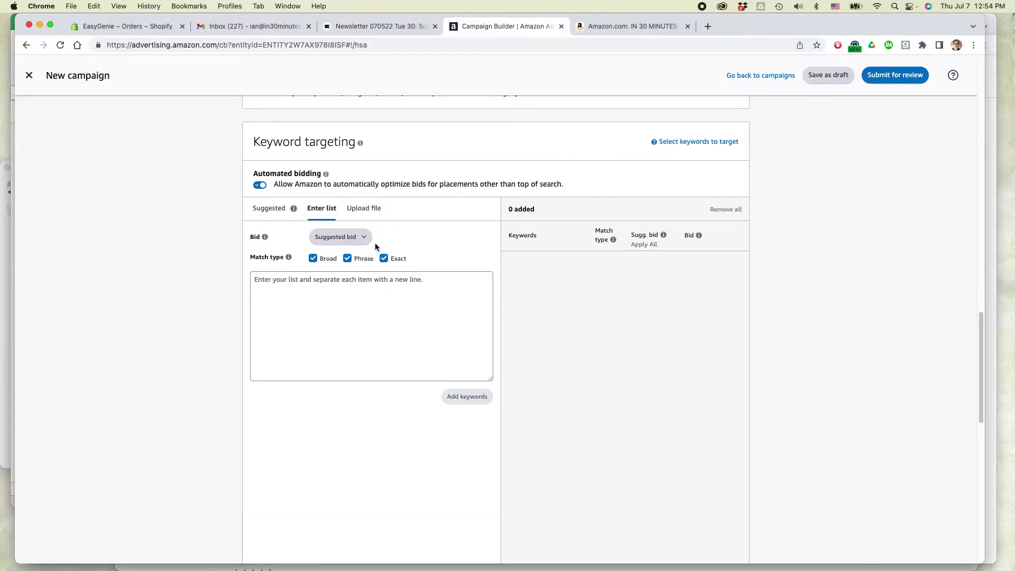
# - Paste the keyword list and add it at the suggested bid, then remove all the added keywords
pyautogui.click(362, 237)
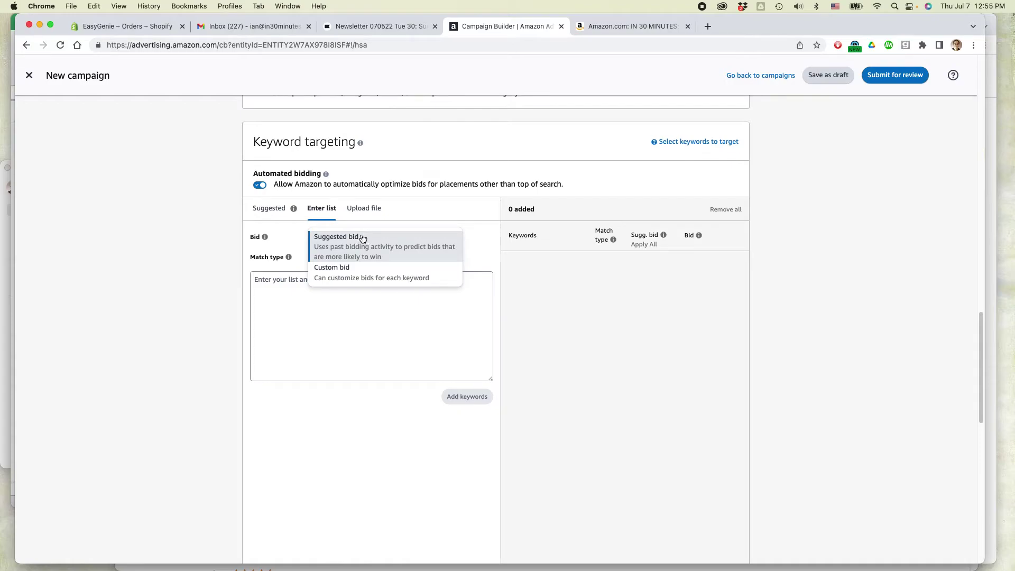
pyautogui.click(405, 217)
pyautogui.click(299, 294)
pyautogui.press('super+v')
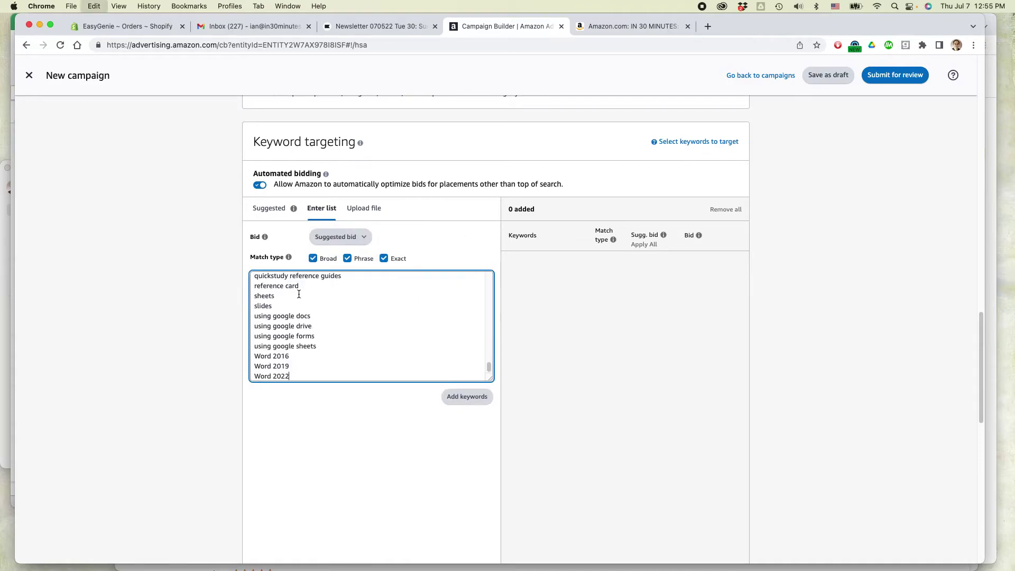
pyautogui.click(468, 398)
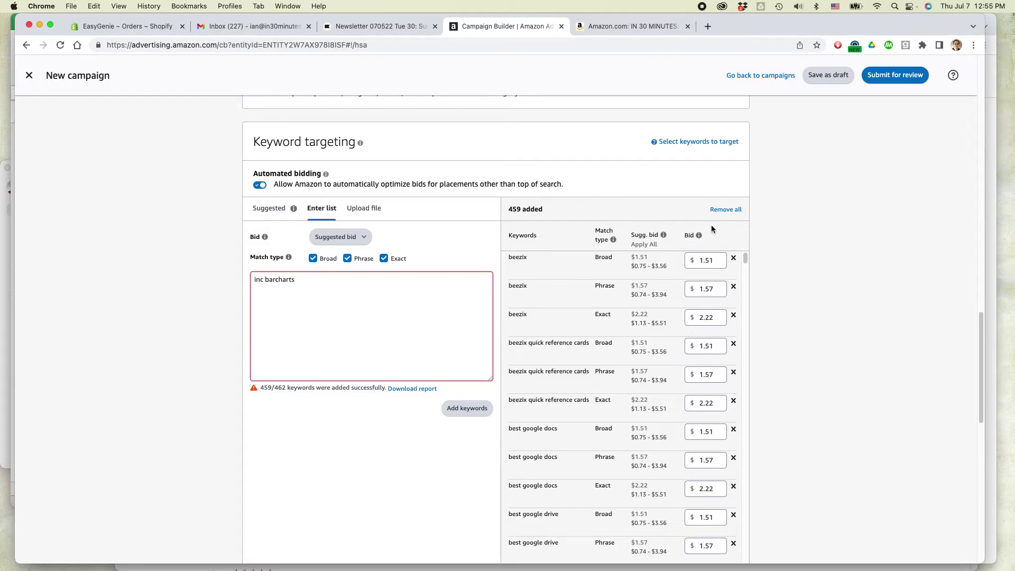
pyautogui.click(726, 210)
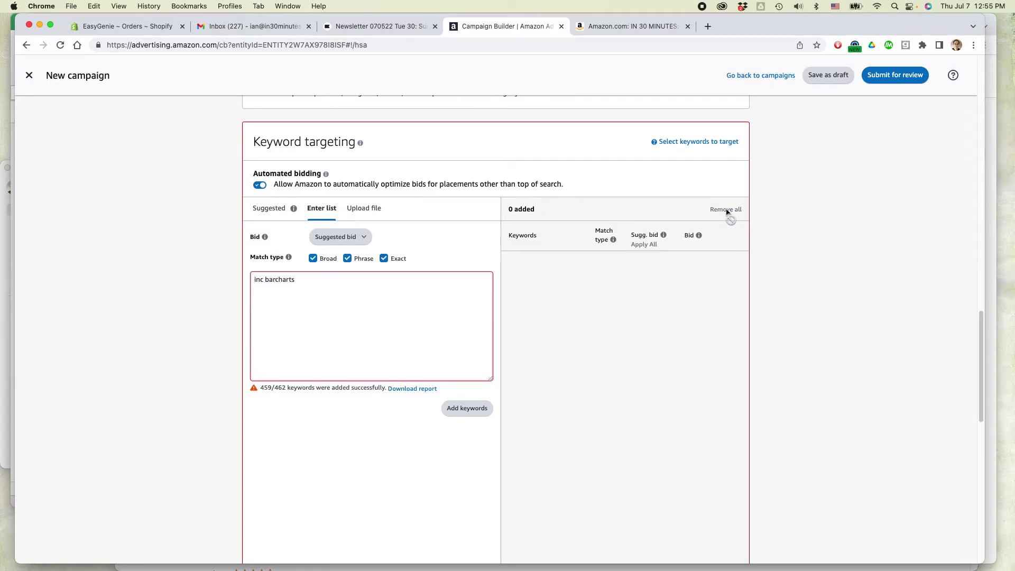
# - Repaste the keyword list and add the keywords with a custom bid of $0.55
pyautogui.tripleClick(295, 281)
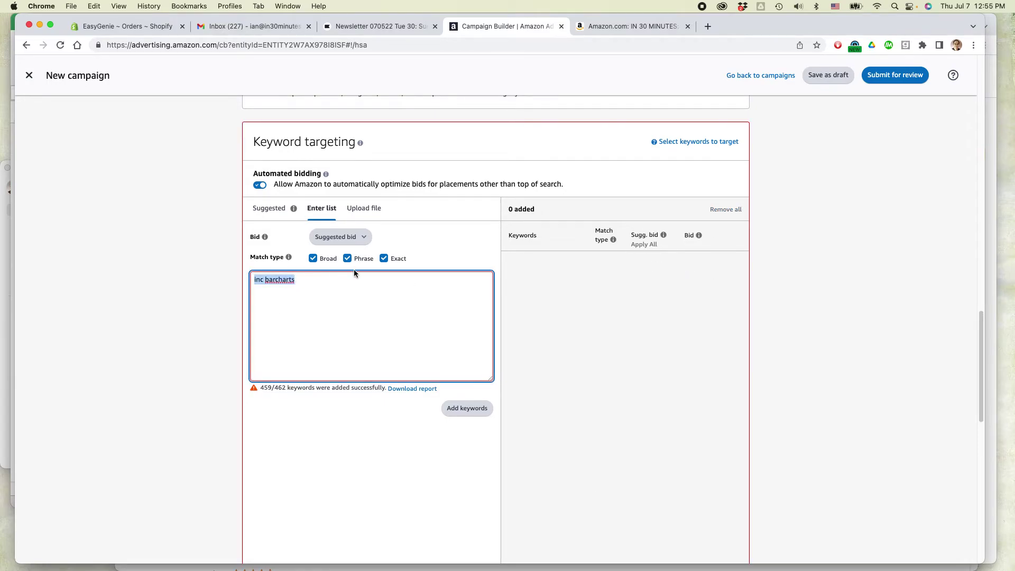
pyautogui.press('super+v')
pyautogui.click(367, 239)
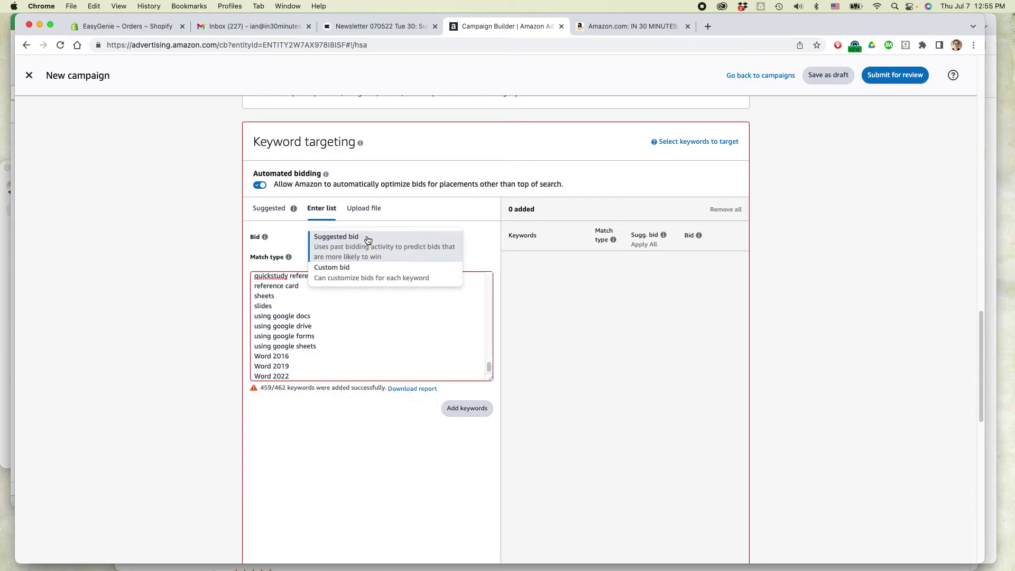
pyautogui.click(351, 267)
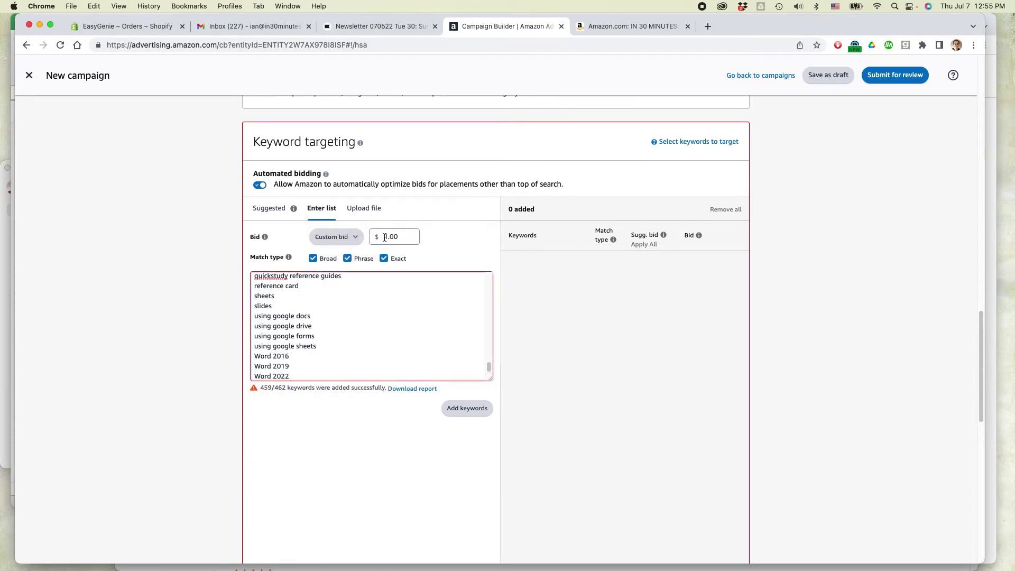
pyautogui.doubleClick(410, 237)
pyautogui.write('.55')
pyautogui.click(465, 240)
pyautogui.click(478, 410)
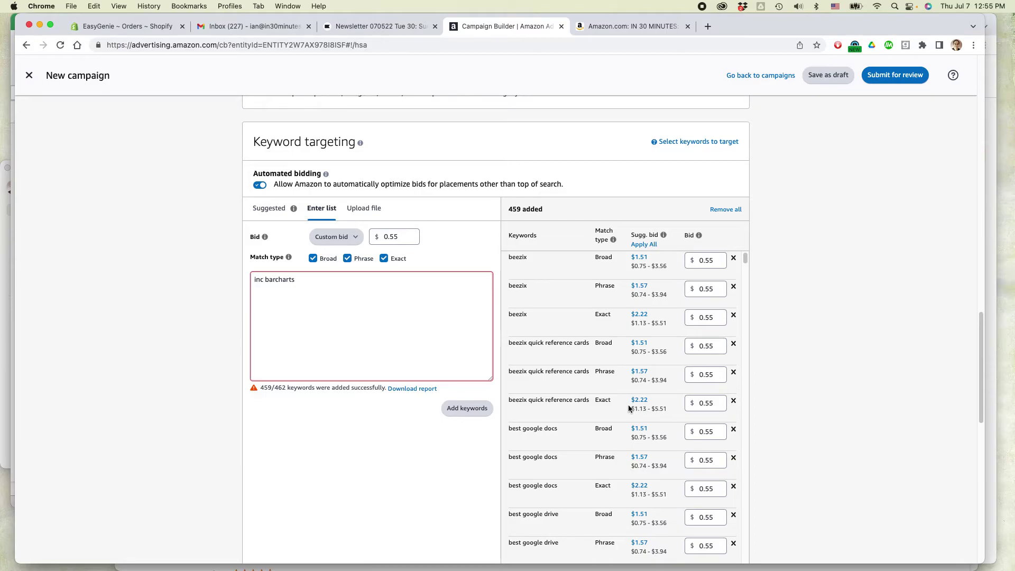
pyautogui.scroll(-4, 821, 366)
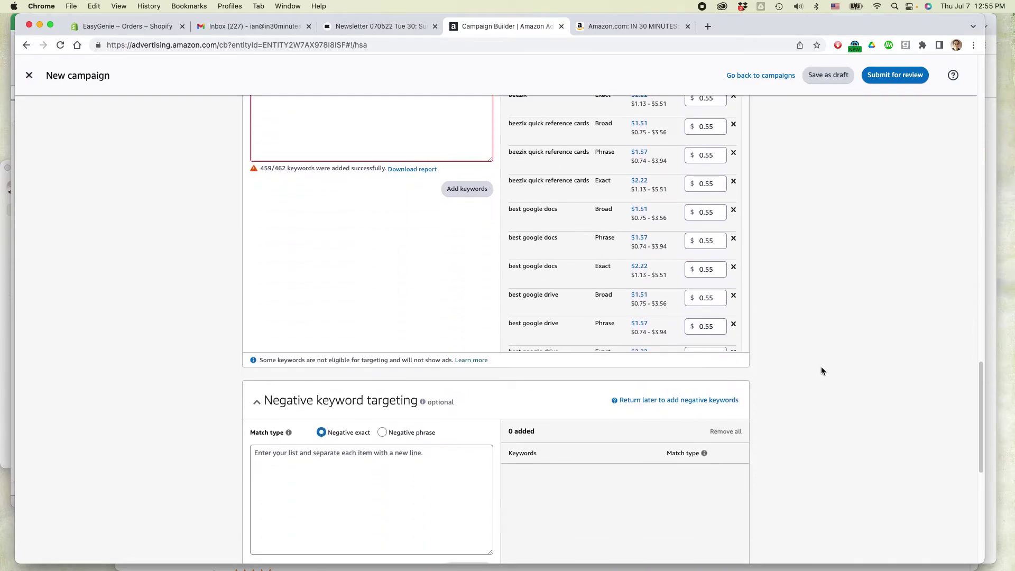
pyautogui.scroll(-4, 820, 370)
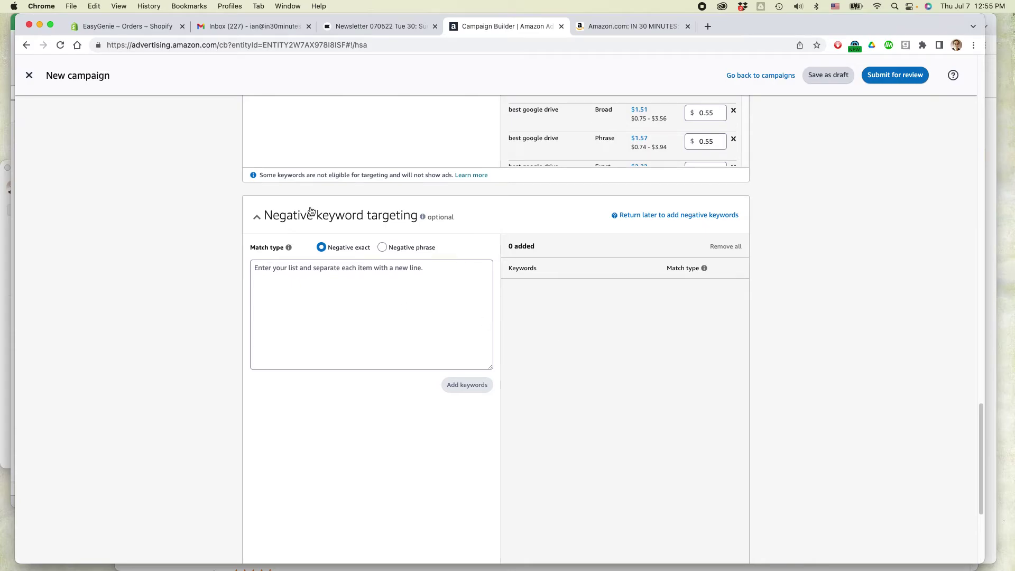
# - Copy the 14 keywords from Excel's Negative sheet and paste them into the negative keyword box
pyautogui.press('super+Tab')
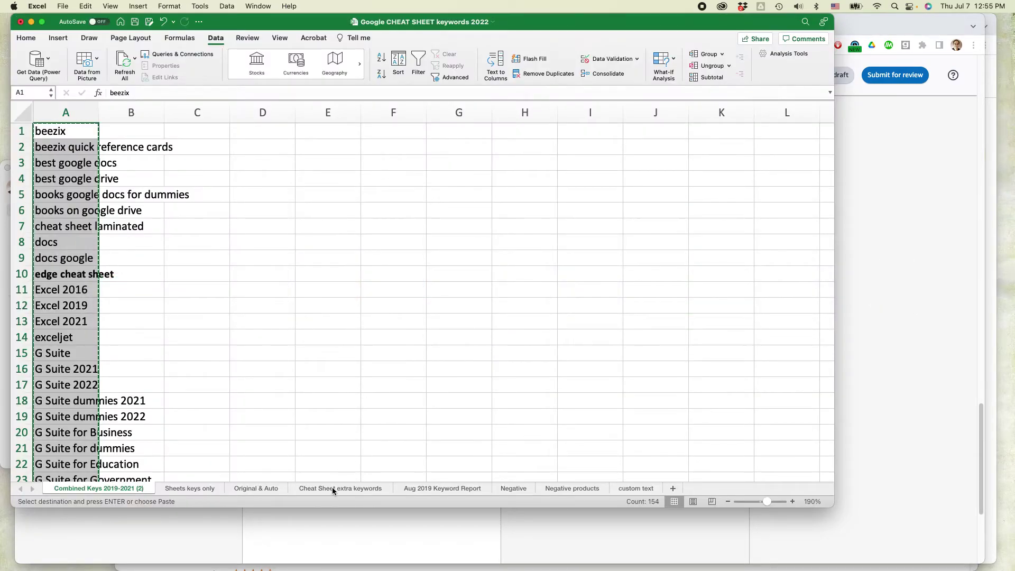
pyautogui.click(513, 489)
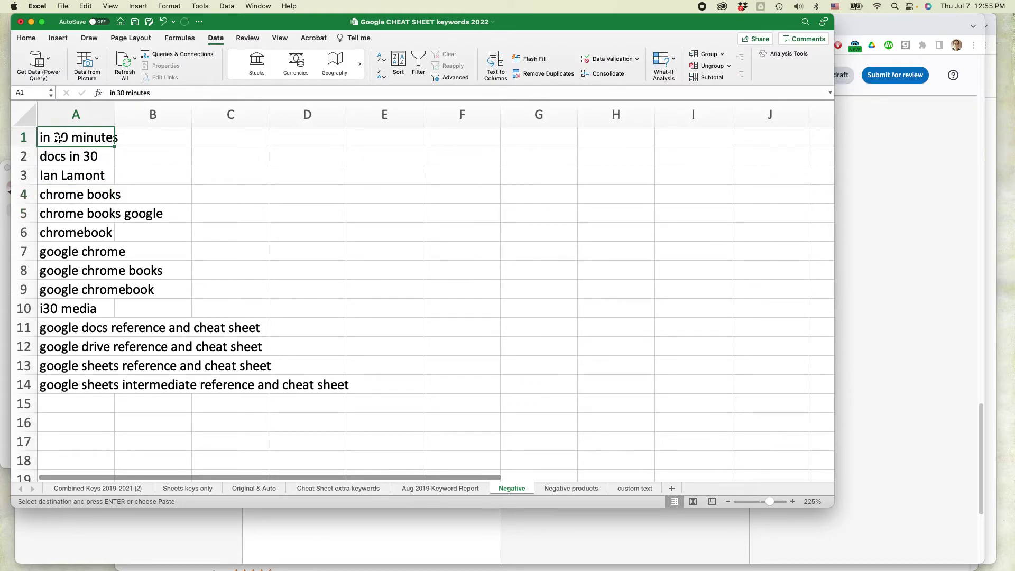
pyautogui.press('super+shift+Down')
pyautogui.press('super+c')
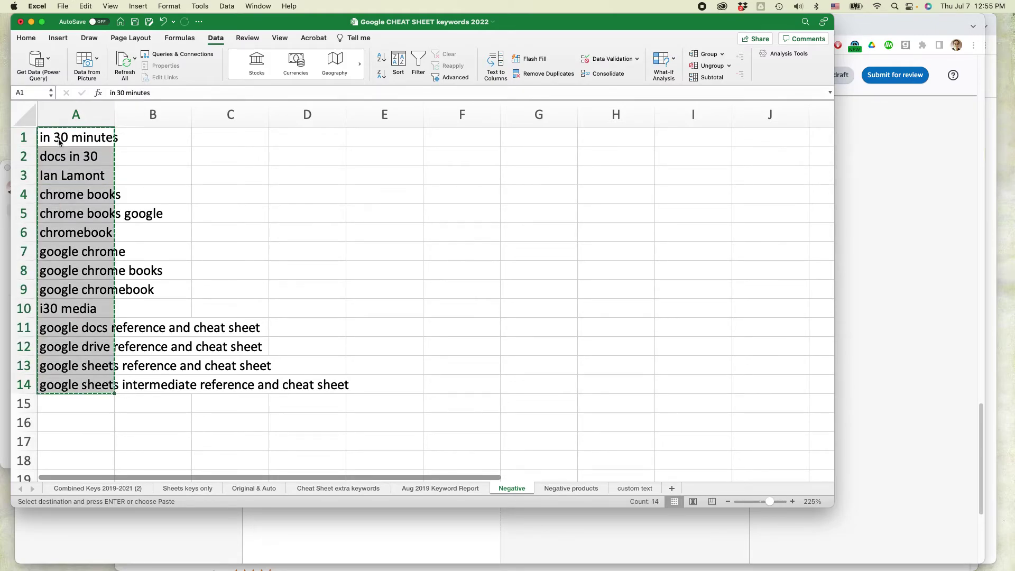
pyautogui.press('super+Tab')
pyautogui.click(276, 268)
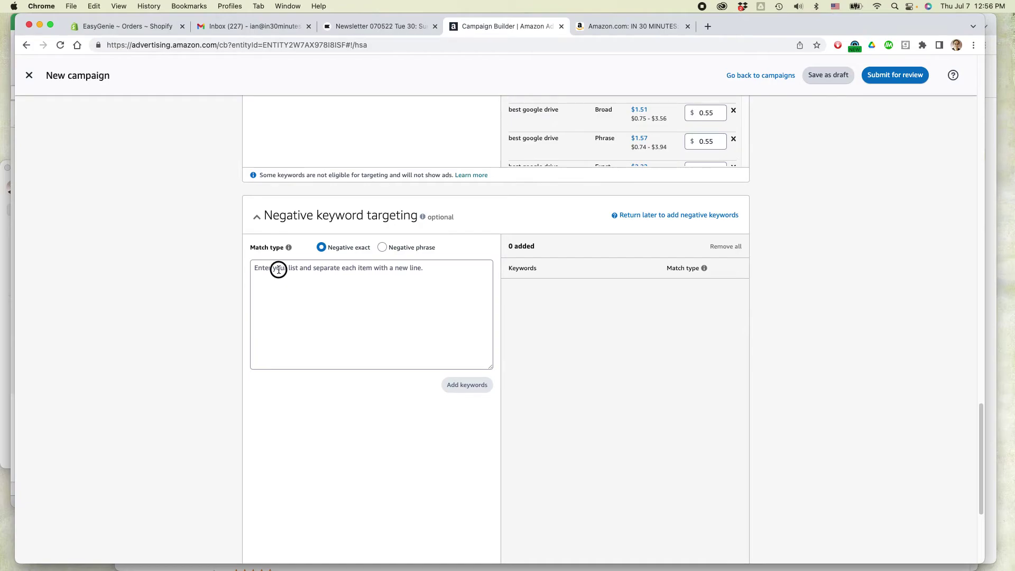
pyautogui.press('super+v')
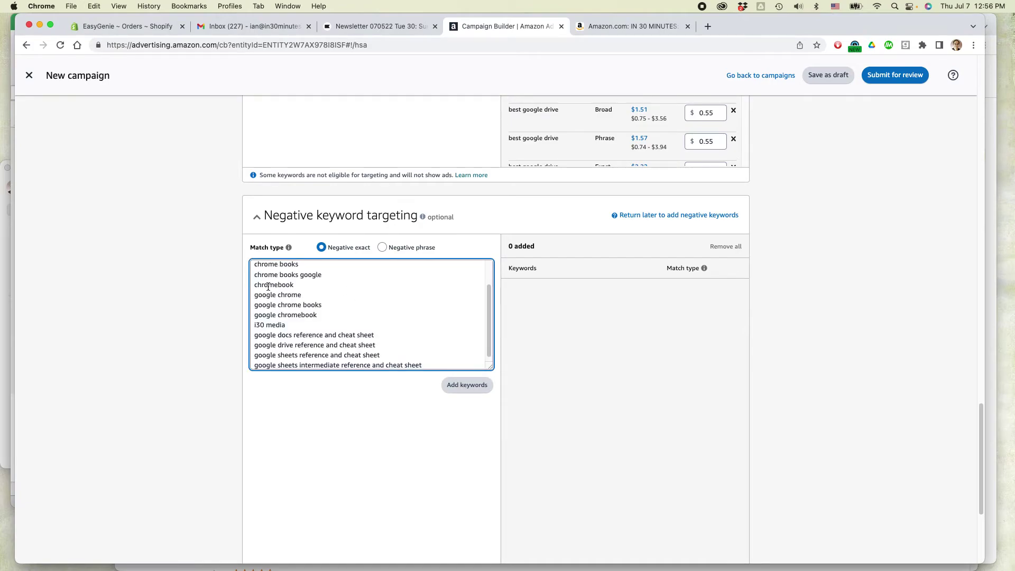
# - Check the pasted chromebook and i30 media entries, then add all 14 as negative exact keywords
pyautogui.doubleClick(281, 285)
pyautogui.scroll(-1, 328, 310)
pyautogui.click(284, 323)
pyautogui.tripleClick(283, 323)
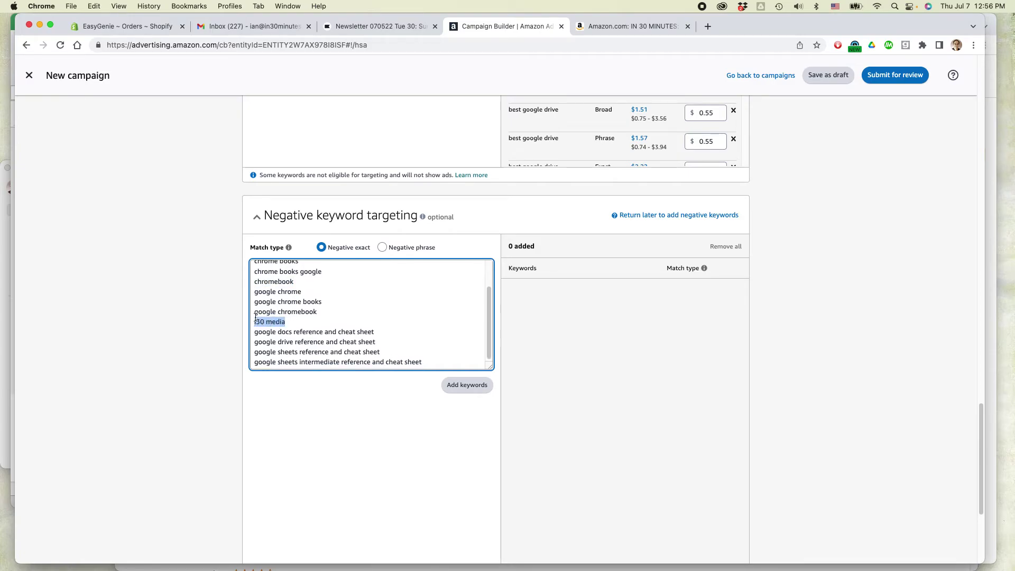
pyautogui.click(454, 390)
pyautogui.scroll(-3, 822, 343)
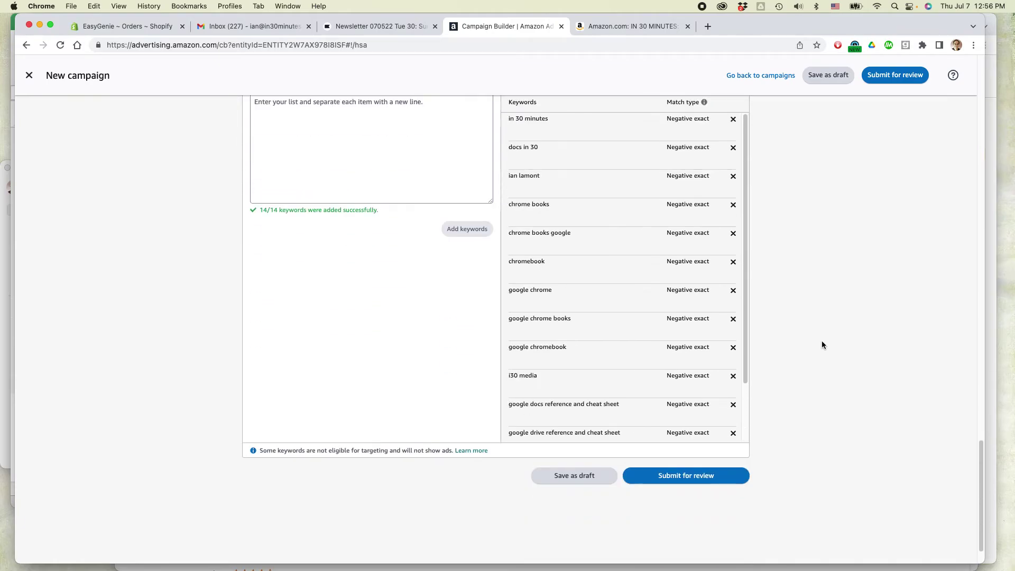
pyautogui.scroll(-1, 821, 343)
pyautogui.scroll(2, 821, 344)
pyautogui.scroll(8, 803, 322)
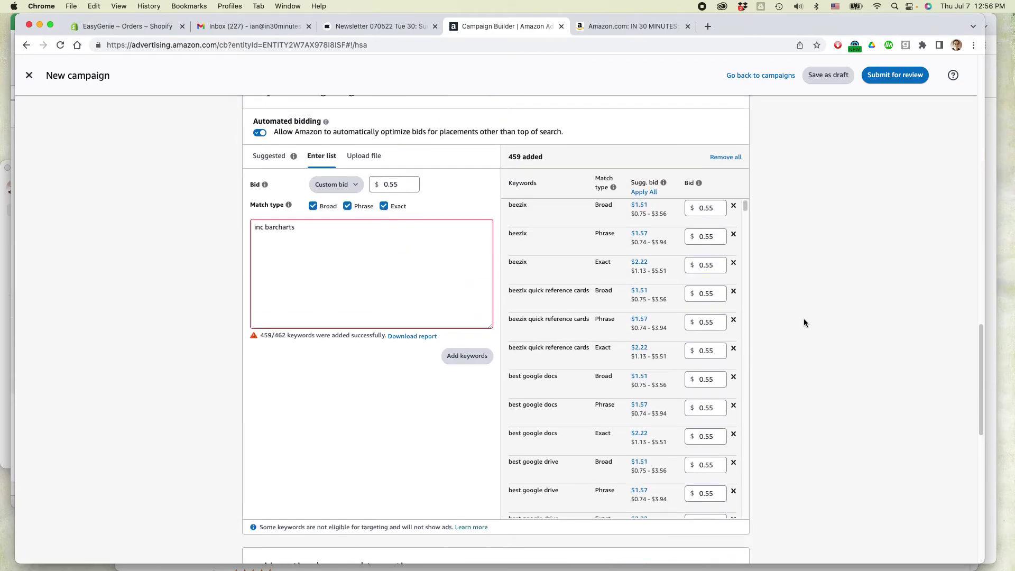
pyautogui.scroll(5, 803, 323)
pyautogui.scroll(3, 803, 322)
pyautogui.scroll(1, 803, 322)
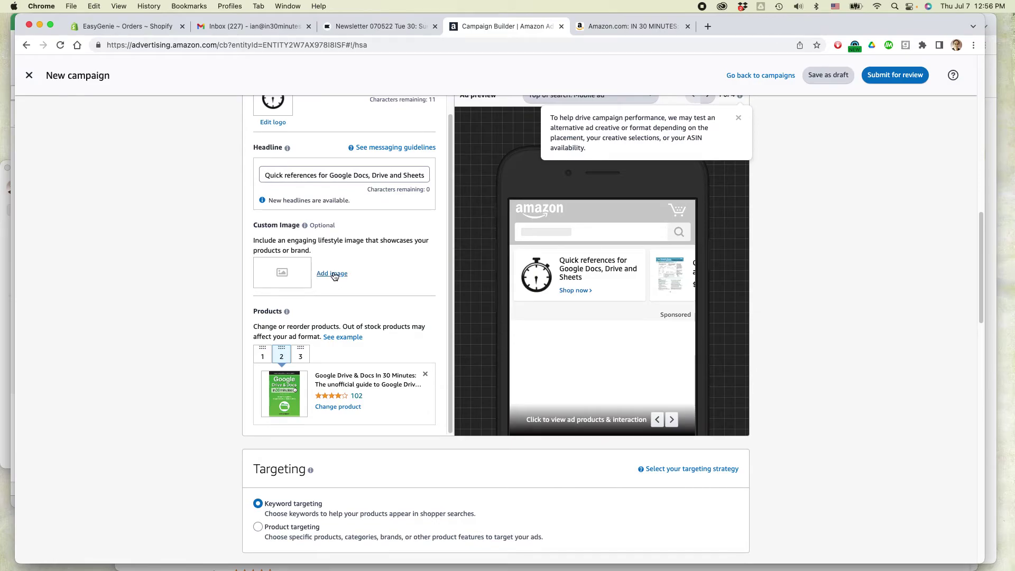
# - Apply the Google Drive hands lifestyle photo from creative assets as the custom image
pyautogui.click(334, 274)
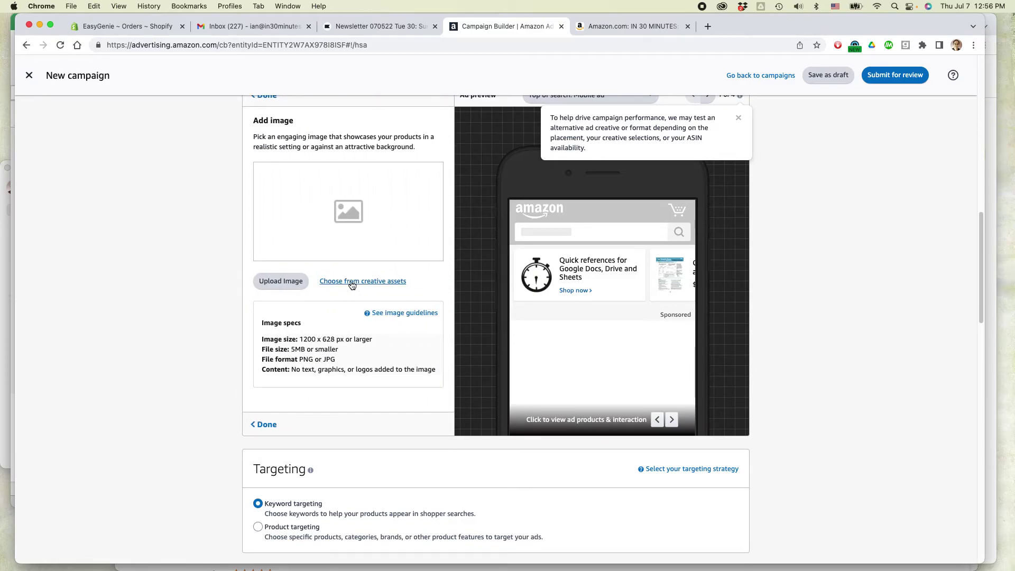
pyautogui.click(352, 283)
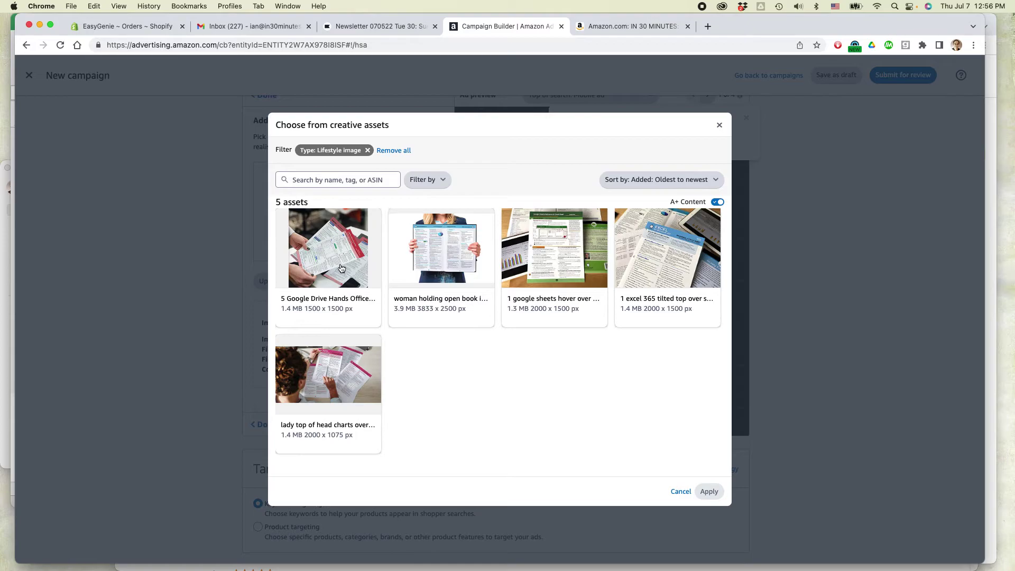
pyautogui.click(358, 274)
pyautogui.click(708, 491)
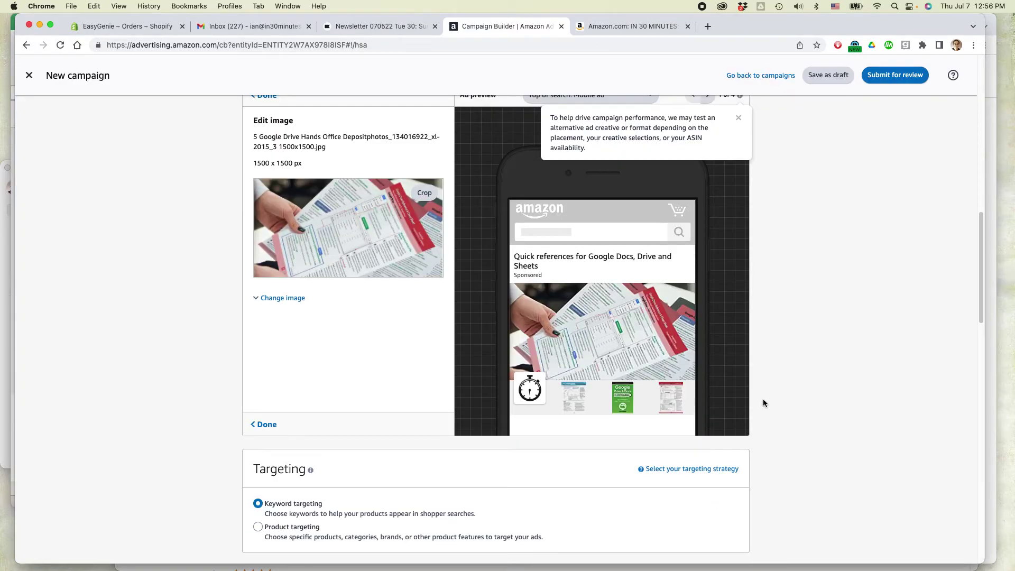
pyautogui.scroll(1, 801, 320)
# - Dismiss the creative-testing tip, confirm the image edit, and review the headline suggestions
pyautogui.scroll(2, 801, 321)
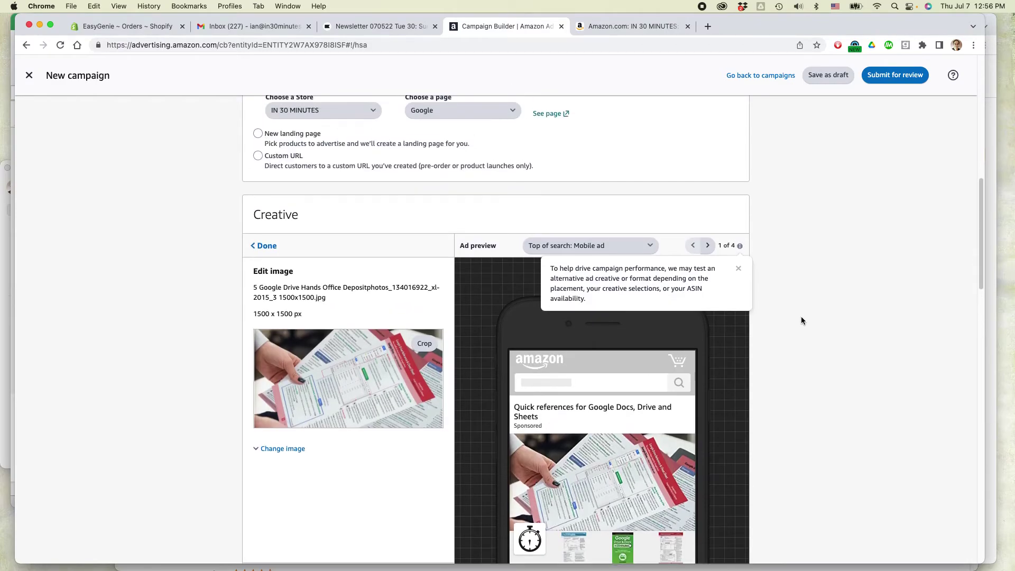
pyautogui.click(739, 270)
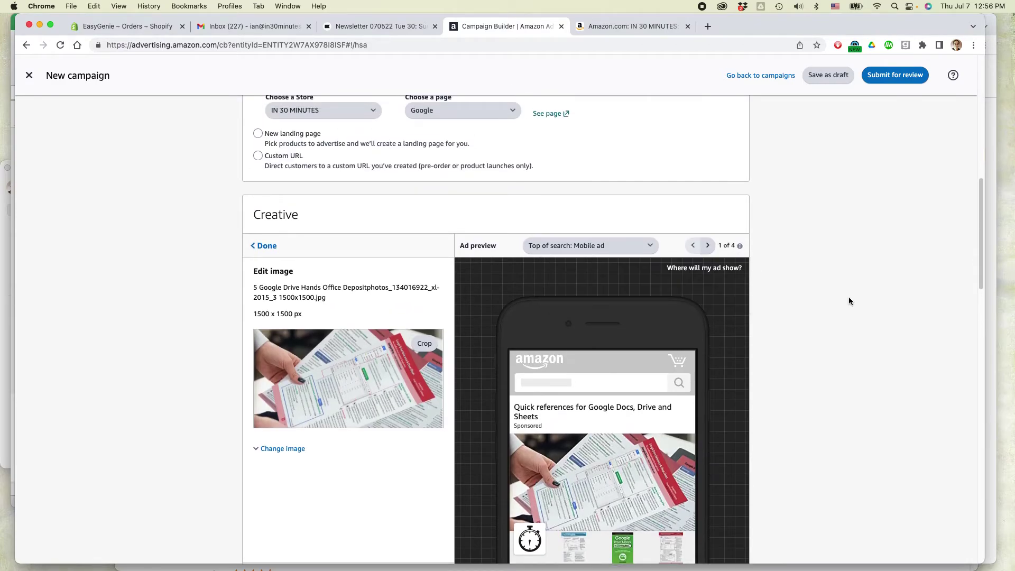
pyautogui.scroll(2, 822, 372)
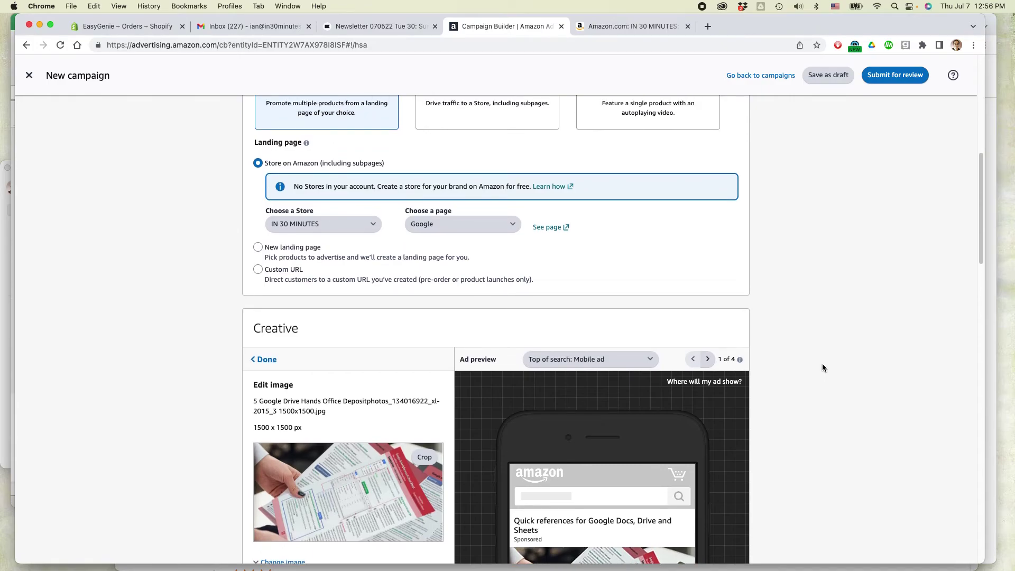
pyautogui.scroll(2, 822, 365)
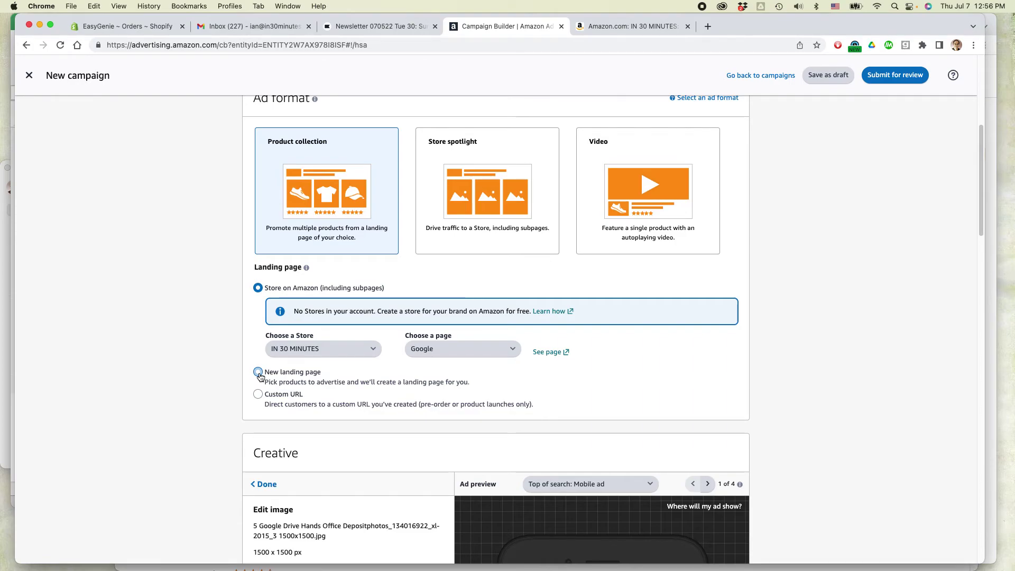
pyautogui.scroll(-5, 786, 298)
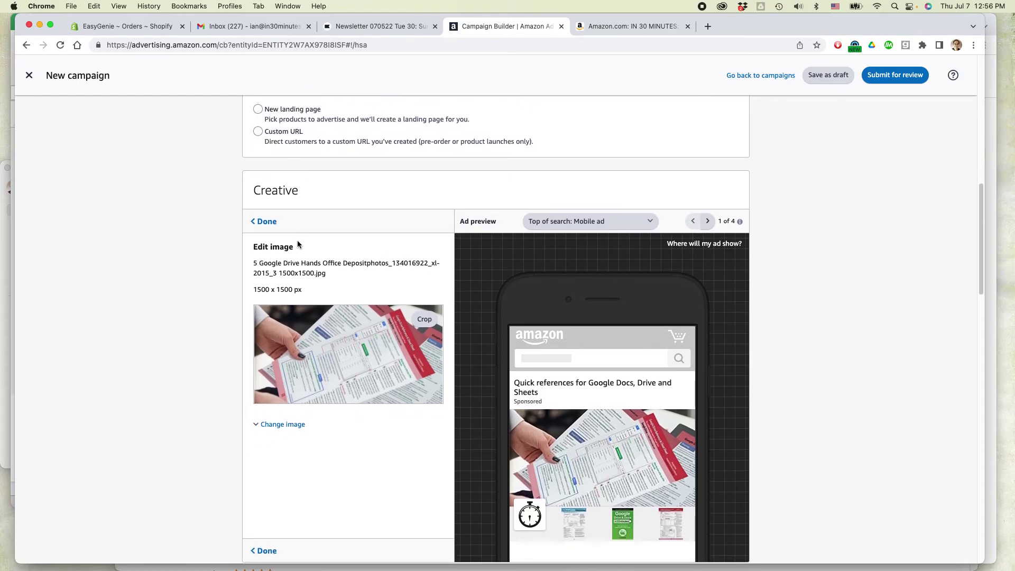
pyautogui.click(264, 221)
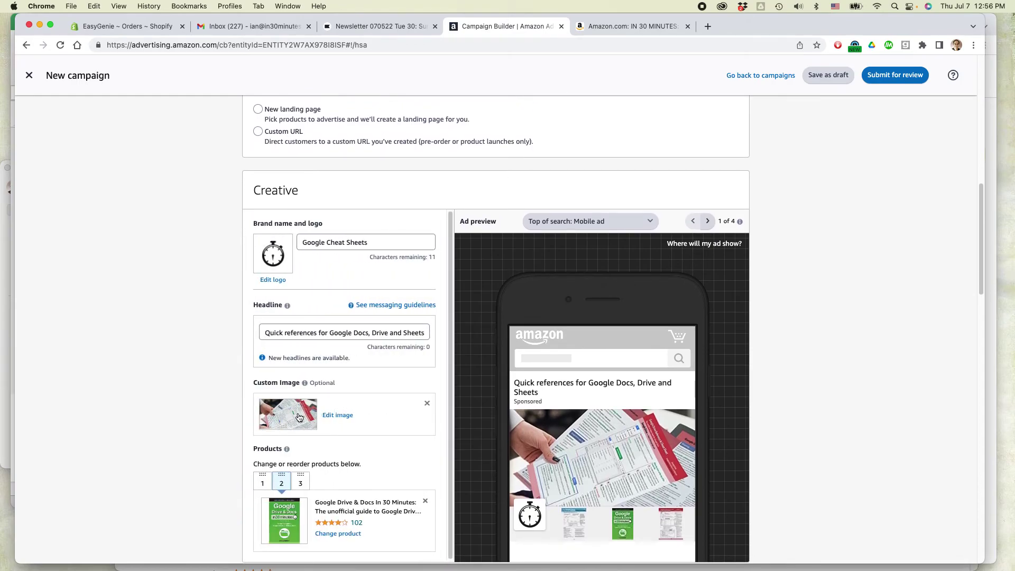
pyautogui.click(261, 332)
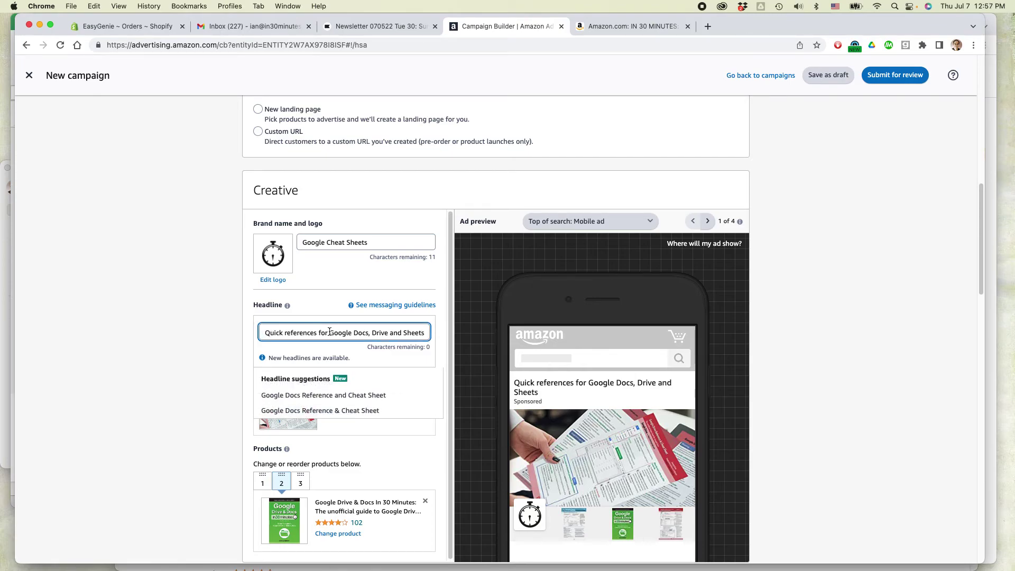
pyautogui.click(852, 304)
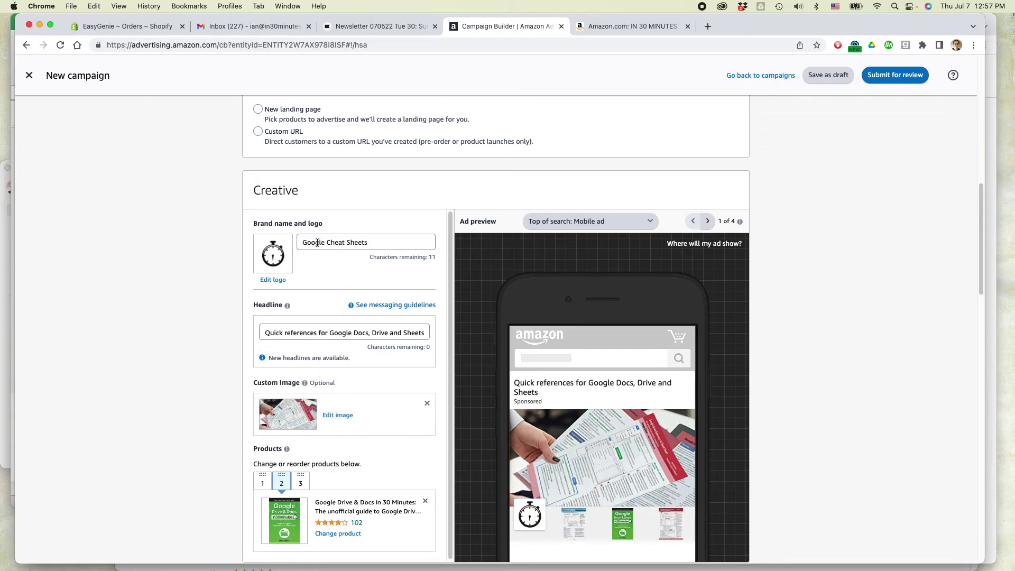
# - Replace 'Google' in the brand name with 'IN 30 MINUTES' to read 'IN 30 MINUTES Cheat Sheets'
pyautogui.doubleClick(332, 242)
pyautogui.tripleClick(332, 241)
pyautogui.press('Left')
pyautogui.hotkey('alt', 'shift', 'Right')
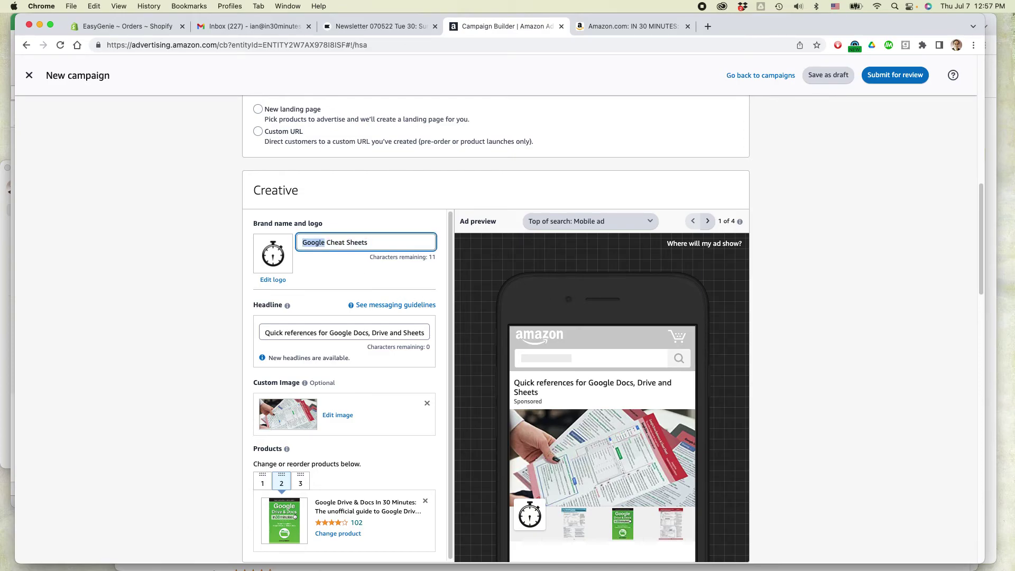
pyautogui.write('IN 30')
pyautogui.press('BackSpace')
pyautogui.press('BackSpace')
pyautogui.write('30')
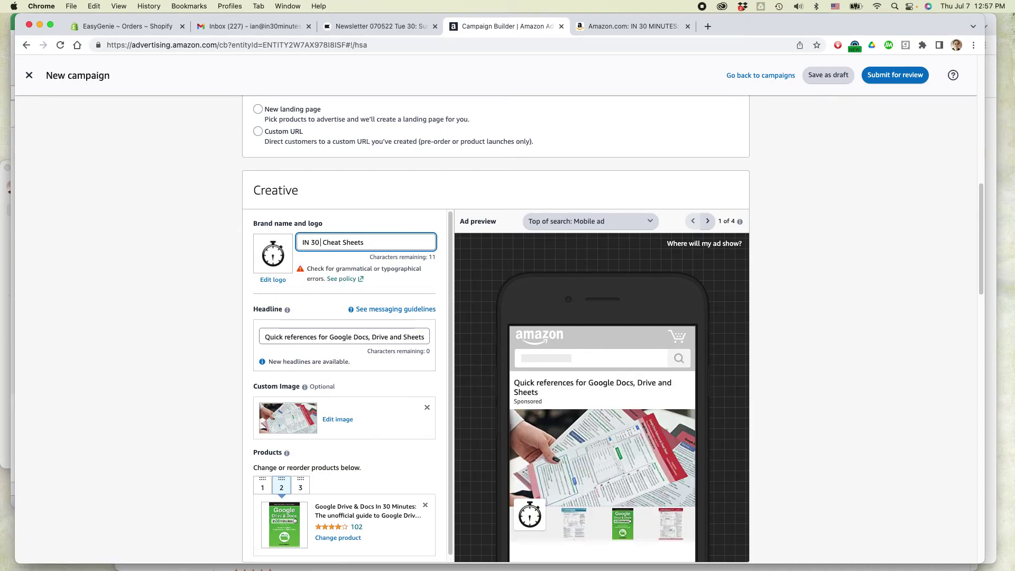
pyautogui.write(' MINUTES')
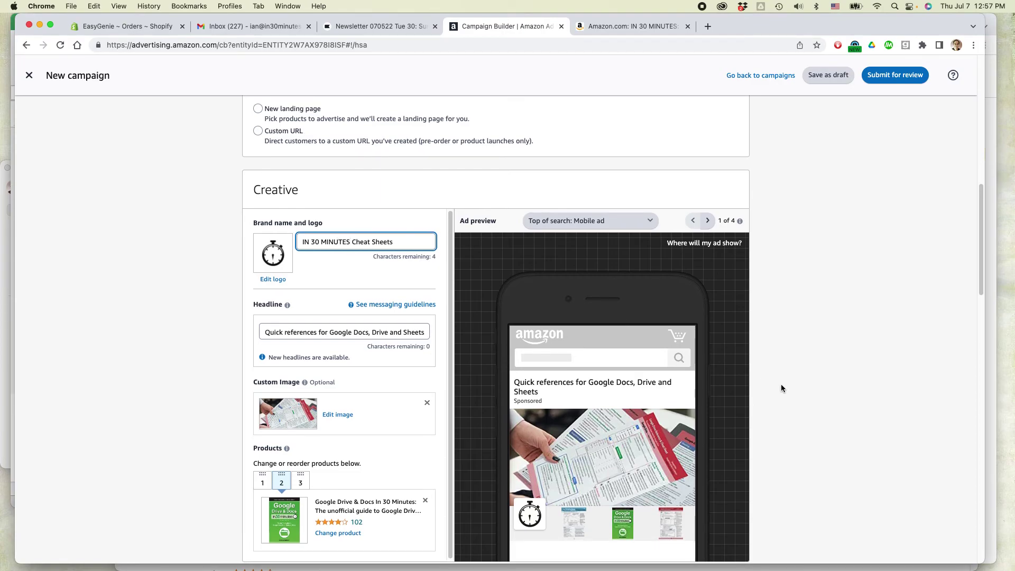
pyautogui.scroll(-2, 781, 386)
# - View ad previews 2–4: desktop top-of-search, desktop search footer and mobile search footer
pyautogui.click(707, 169)
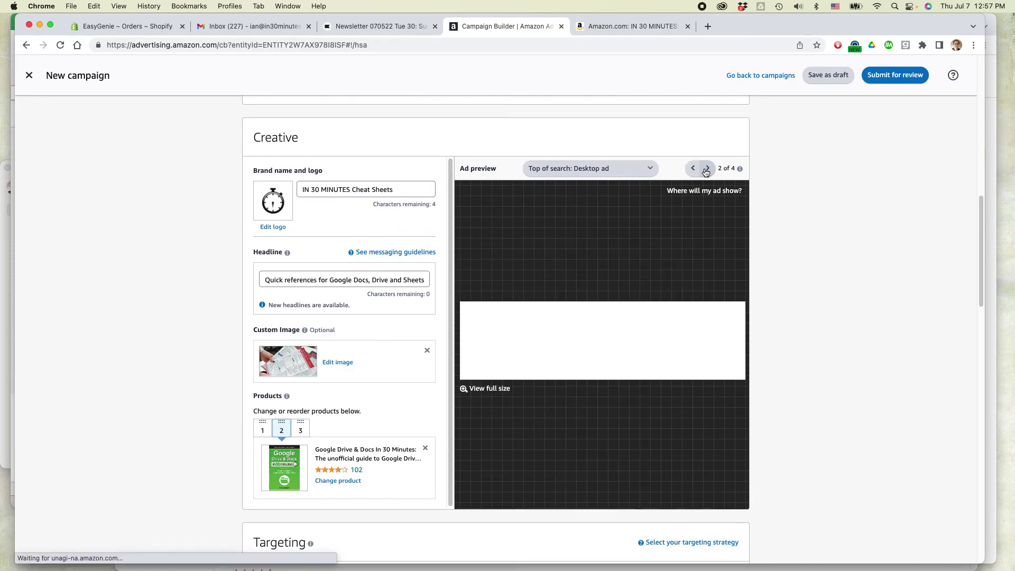
pyautogui.click(706, 169)
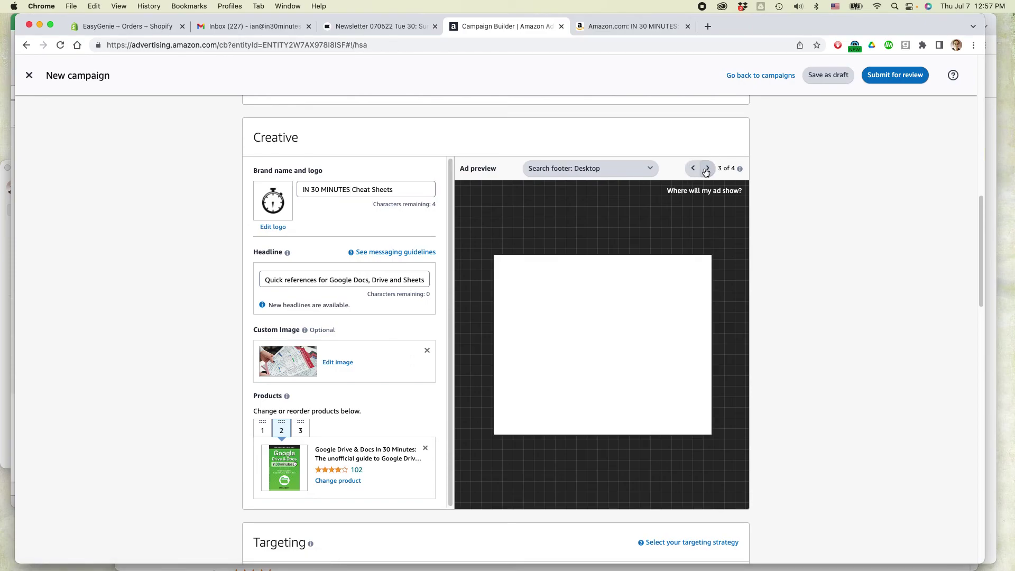
pyautogui.click(706, 170)
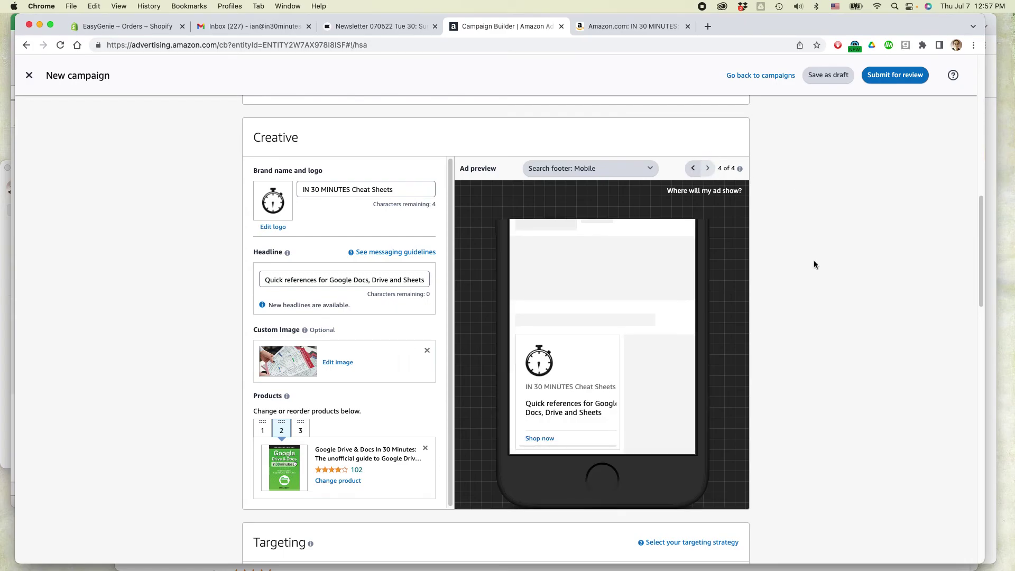
pyautogui.scroll(-1, 813, 259)
pyautogui.scroll(-2, 813, 259)
pyautogui.scroll(-6, 813, 259)
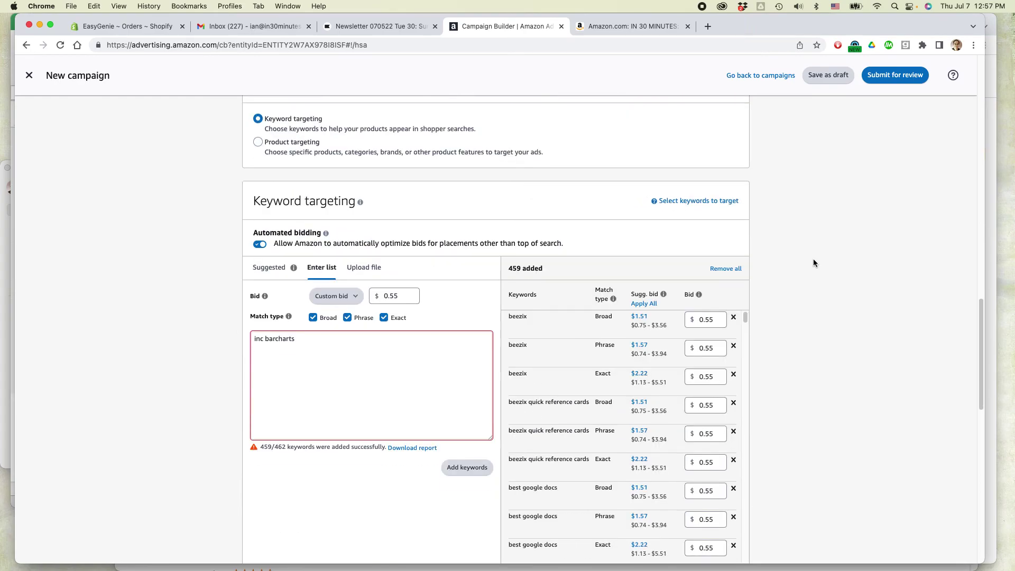
pyautogui.scroll(-10, 812, 258)
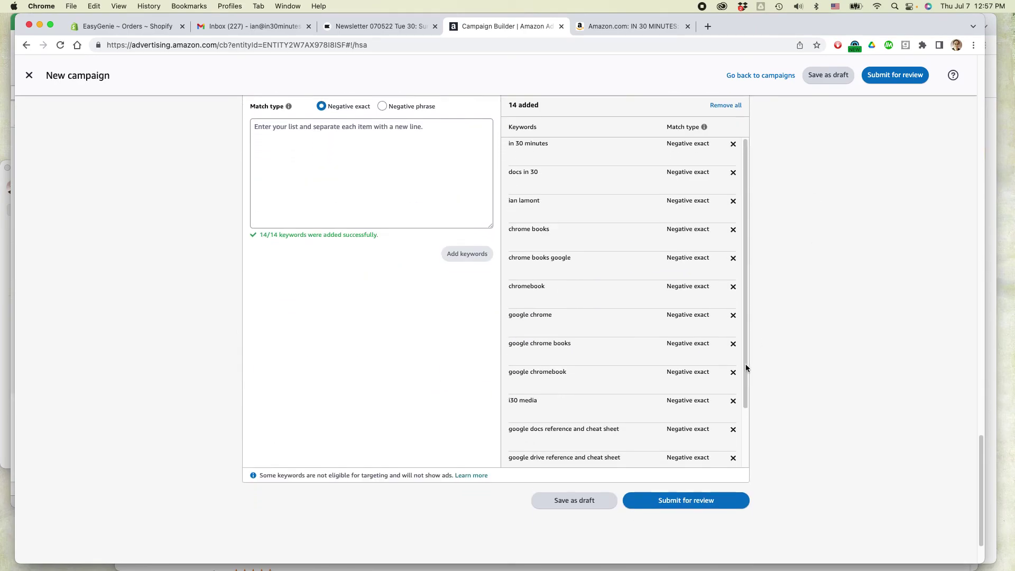
# - Submit Google SB 070722 for review, highlight its launch confirmation and pending-moderation note, then return to Safari
pyautogui.click(683, 495)
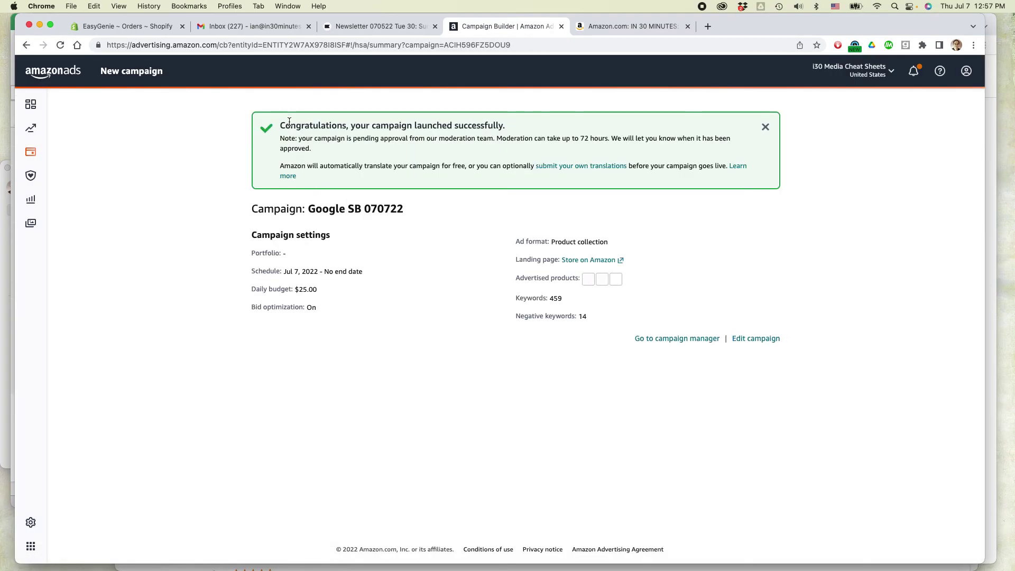
pyautogui.tripleClick(488, 120)
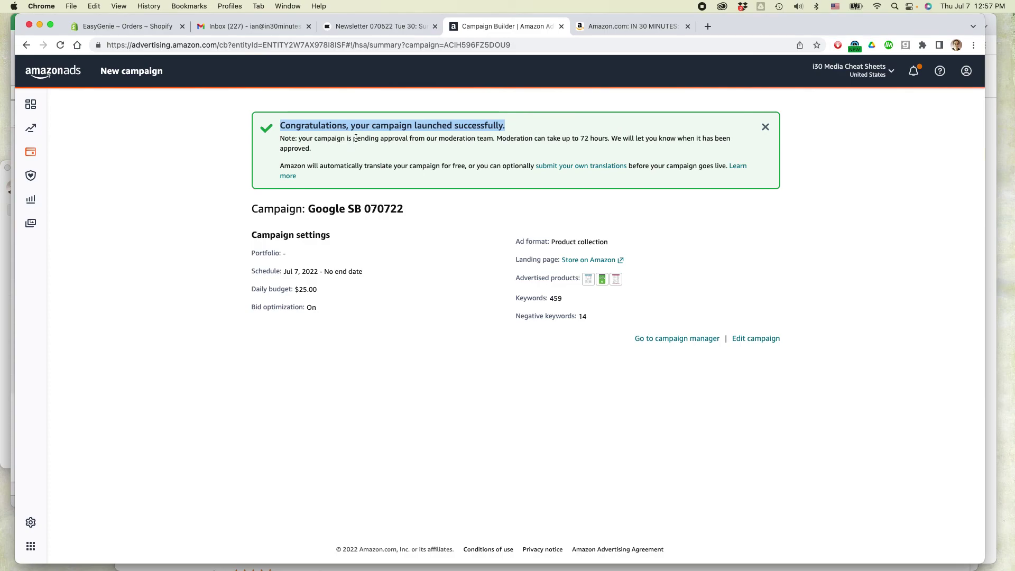
pyautogui.moveTo(353, 138); pyautogui.dragTo(491, 137)
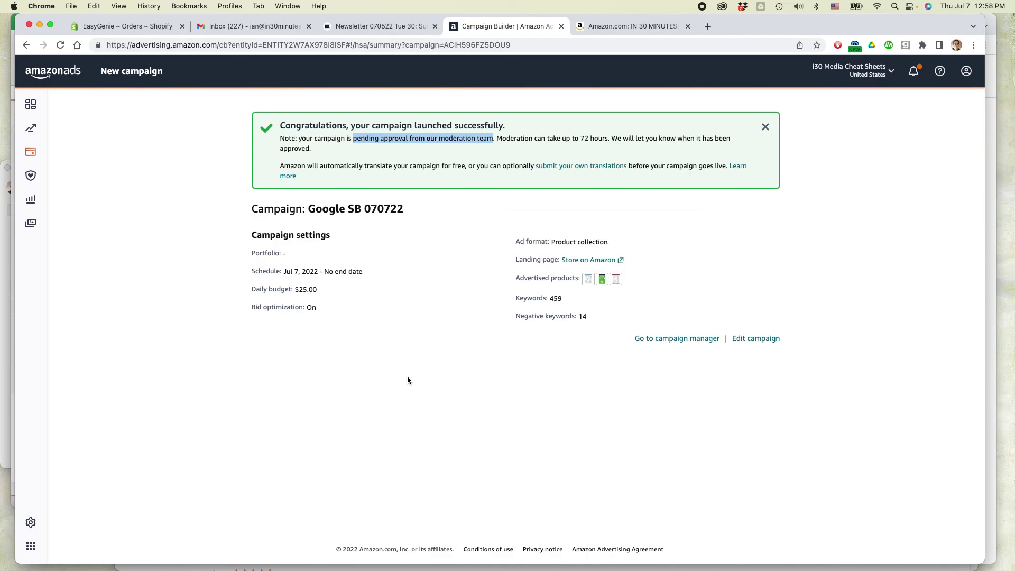
pyautogui.press('super+Tab')
pyautogui.press('super+Tab')
pyautogui.press('super+Tab')
pyautogui.press('super+Tab')
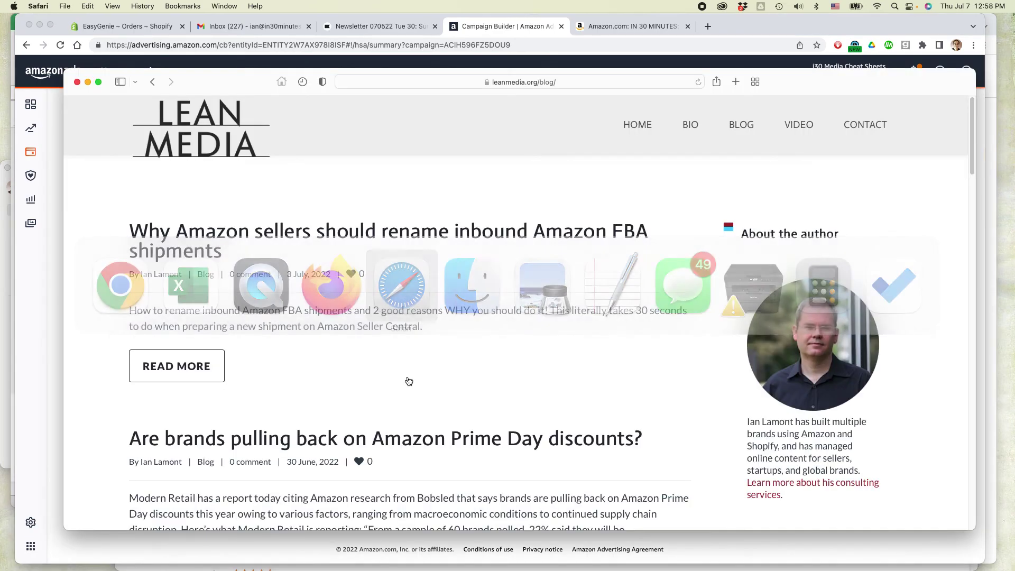